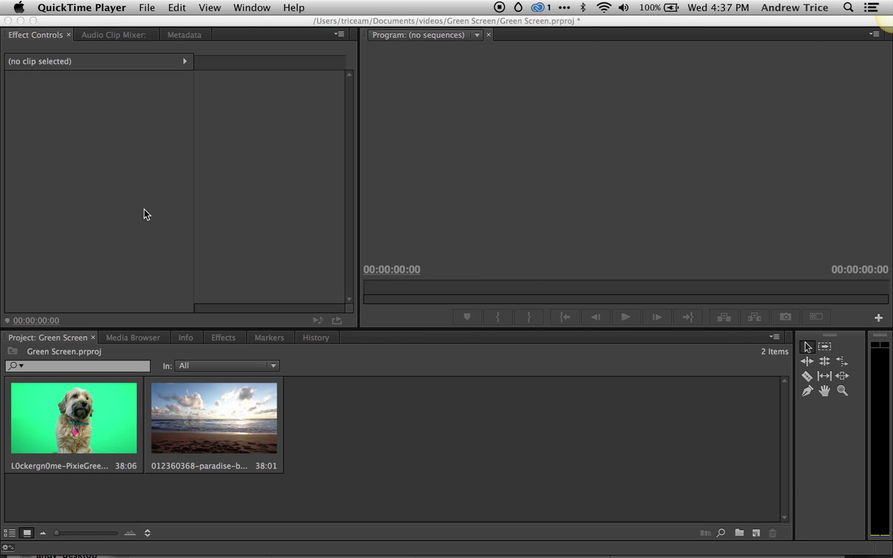
- Create a sequence from the green-screen dog clip, preview its playback and return the playhead to the start
left_click(80, 404)
left_click(80, 403)
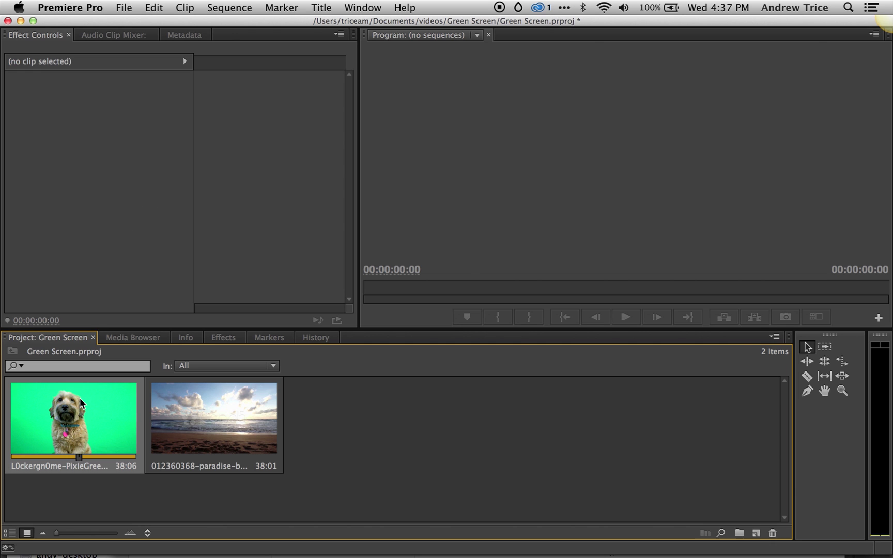
left_click(126, 7)
mouse_move(138, 29)
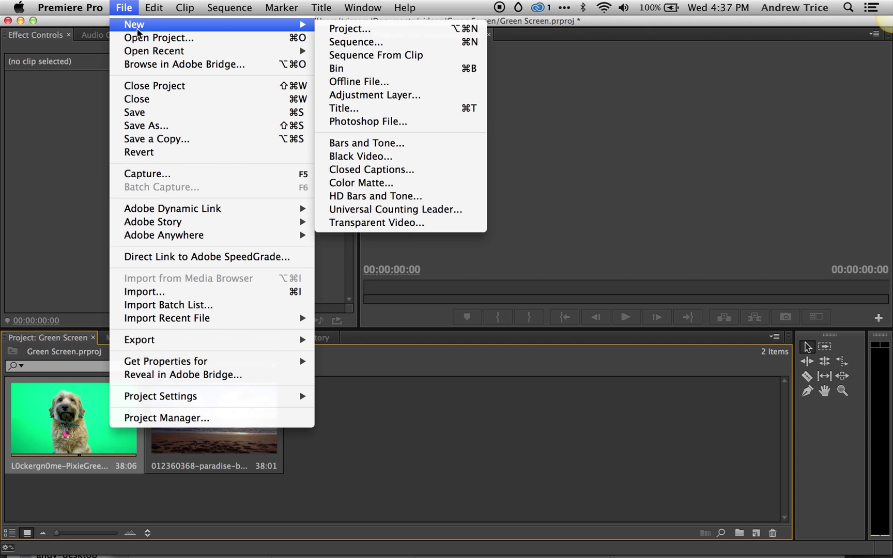
left_click(352, 55)
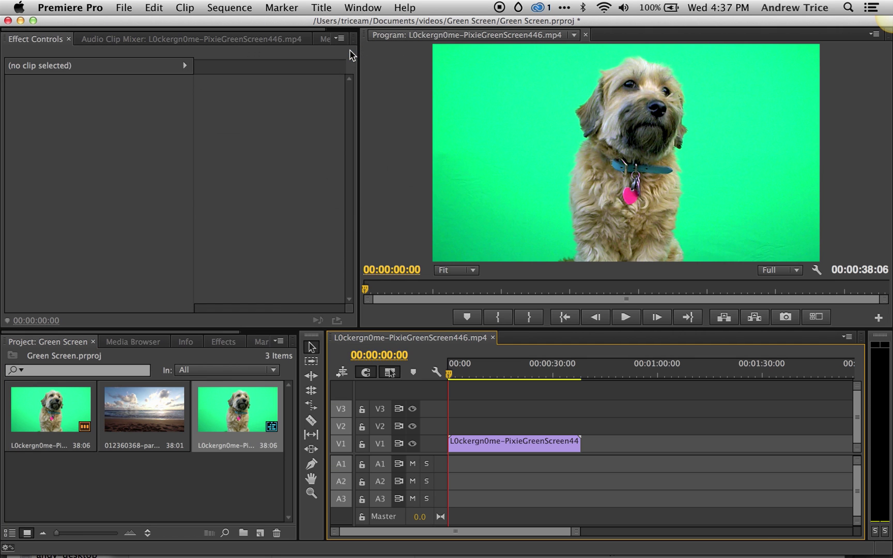
left_click(626, 317)
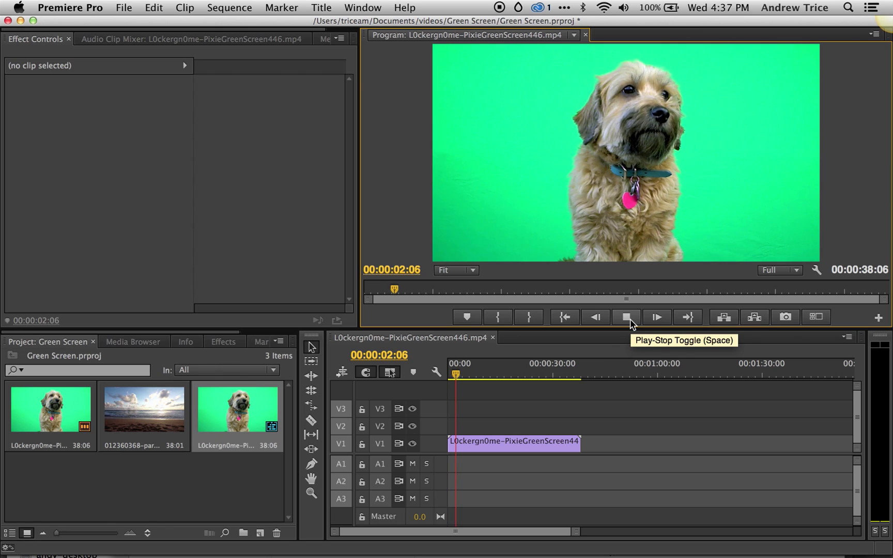
left_click_drag(463, 375, 429, 369)
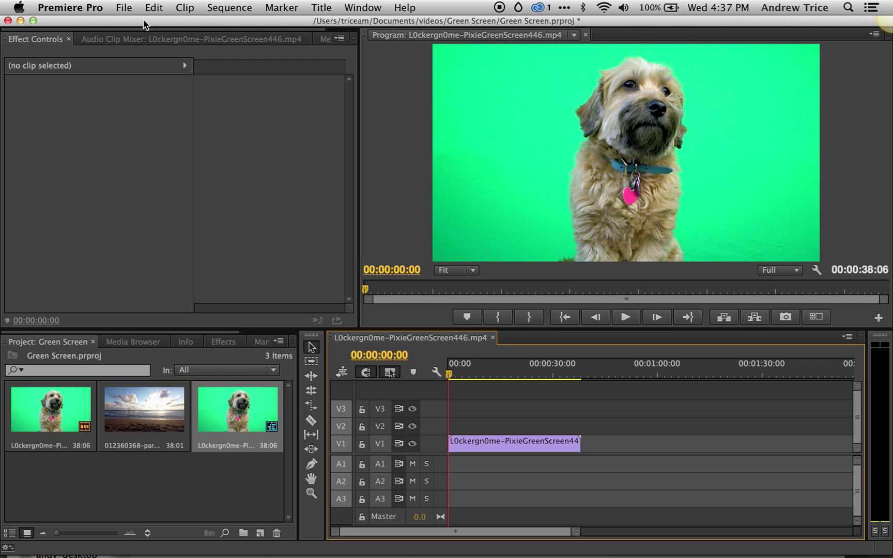
- Find Ultra Key among the Keying video effects and apply it to the dog clip on V1
left_click(223, 341)
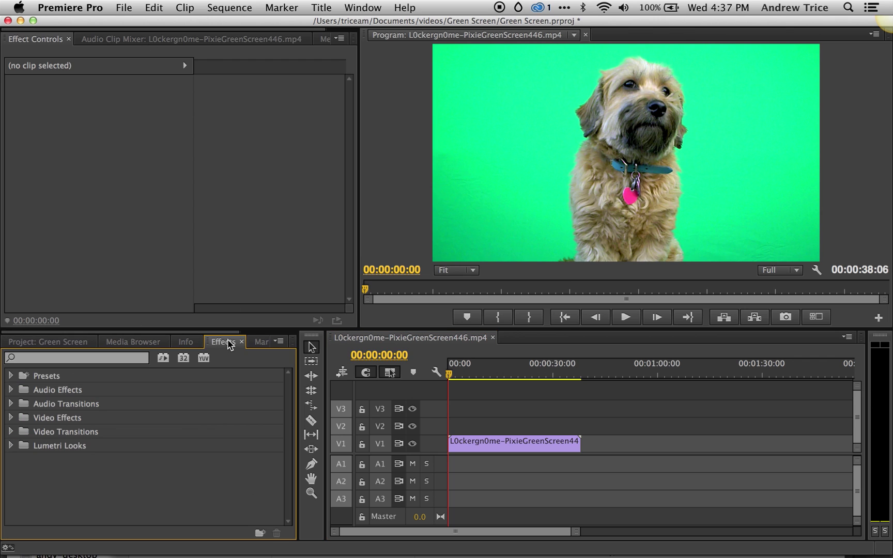
left_click(11, 418)
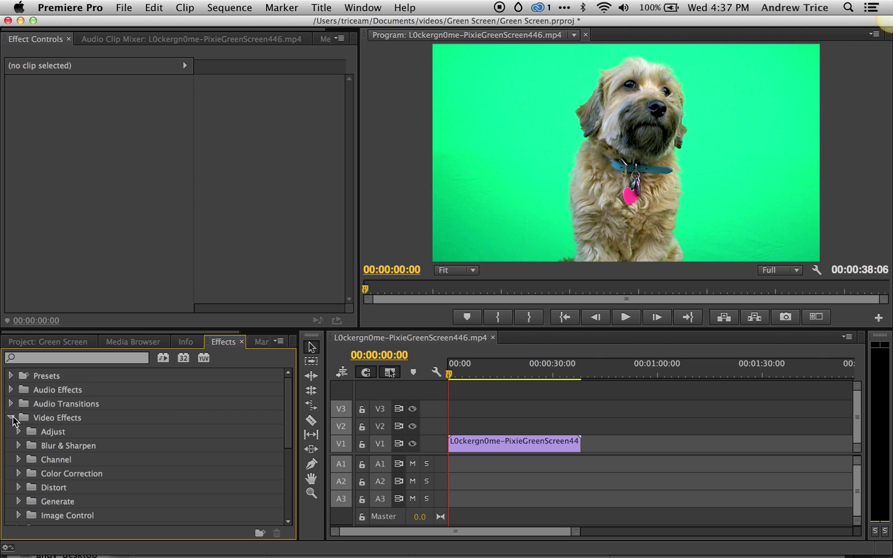
left_click_drag(288, 424, 287, 487)
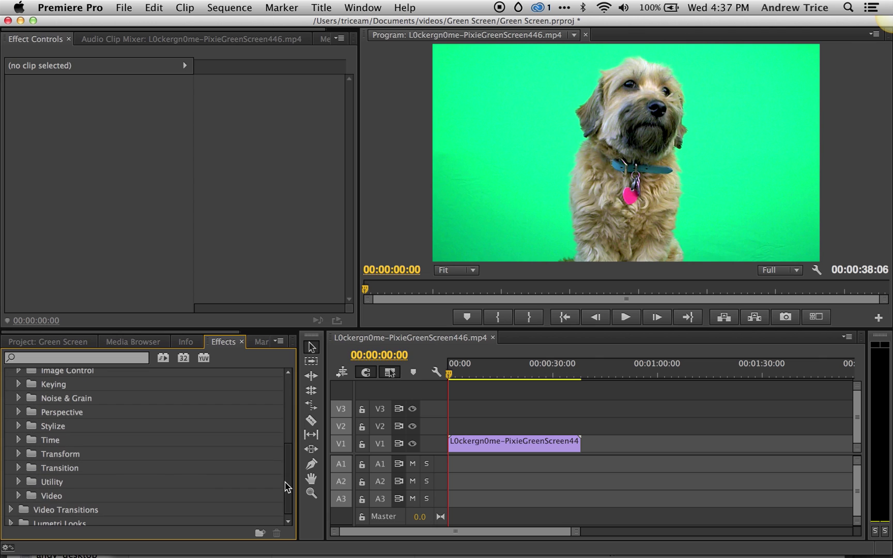
left_click(18, 385)
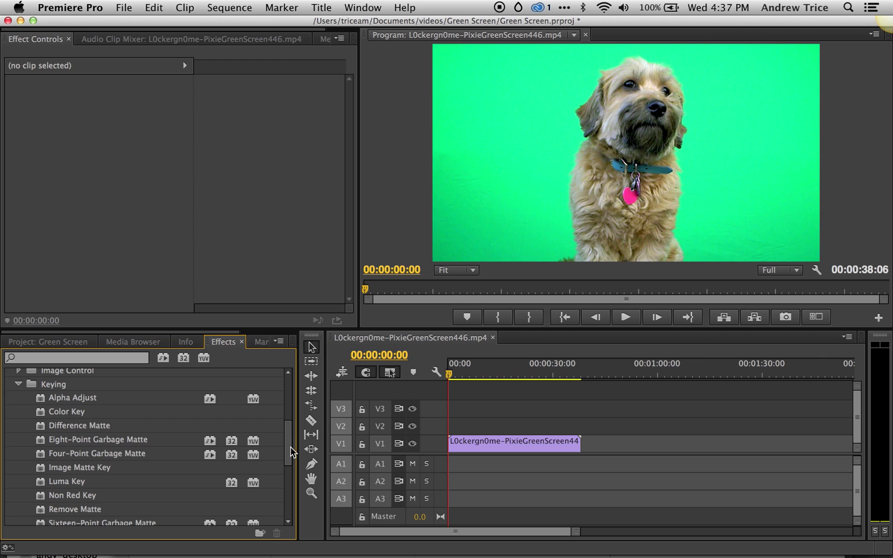
left_click_drag(292, 453, 292, 465)
left_click(85, 507)
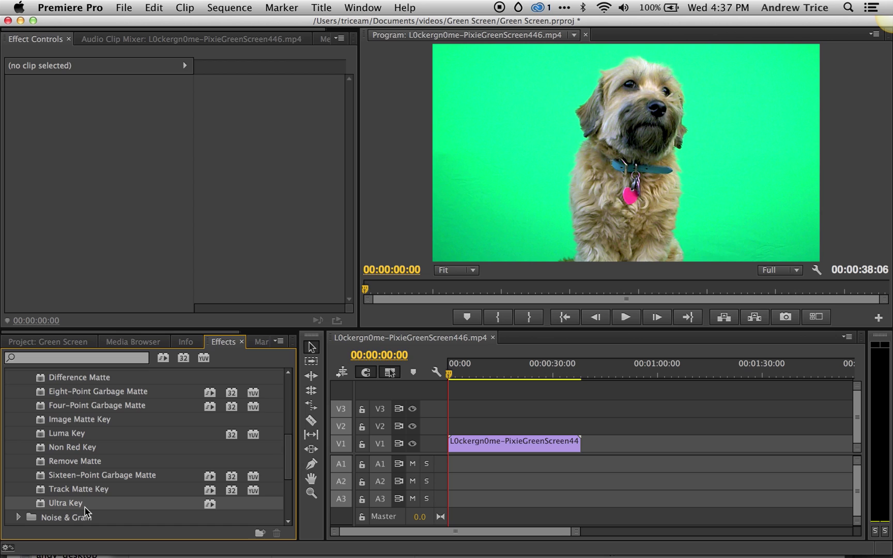
left_click_drag(412, 361, 475, 449)
- Sample the green backdrop as the Ultra Key color, set the Matte Generation Pedestal to 81 and preview the key
left_click(123, 182)
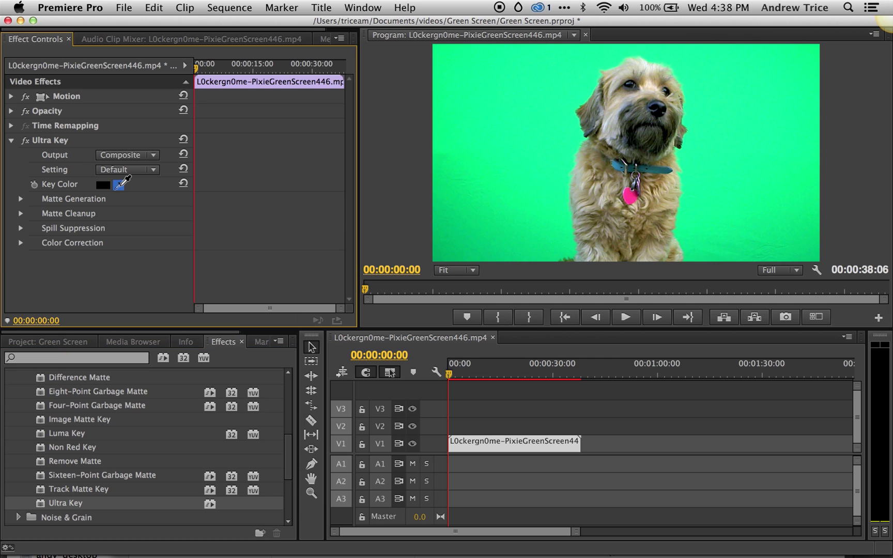
left_click(499, 149)
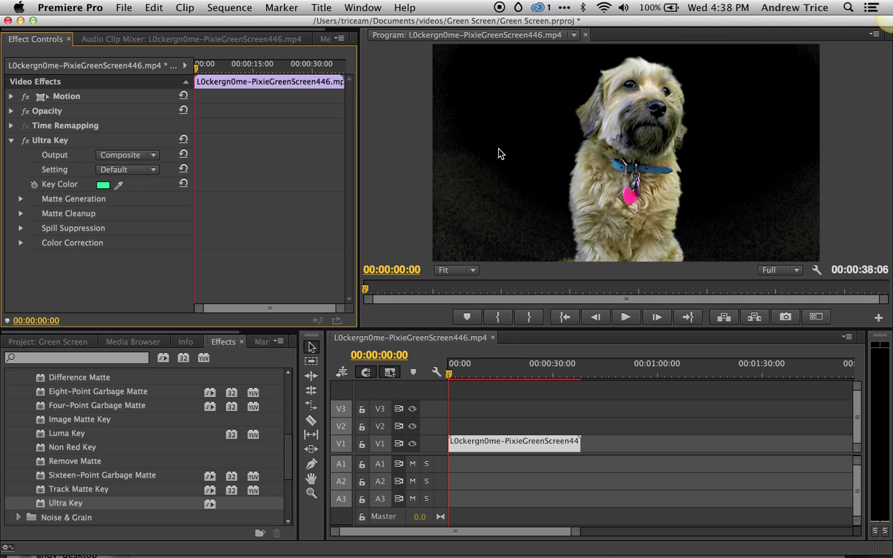
left_click(21, 200)
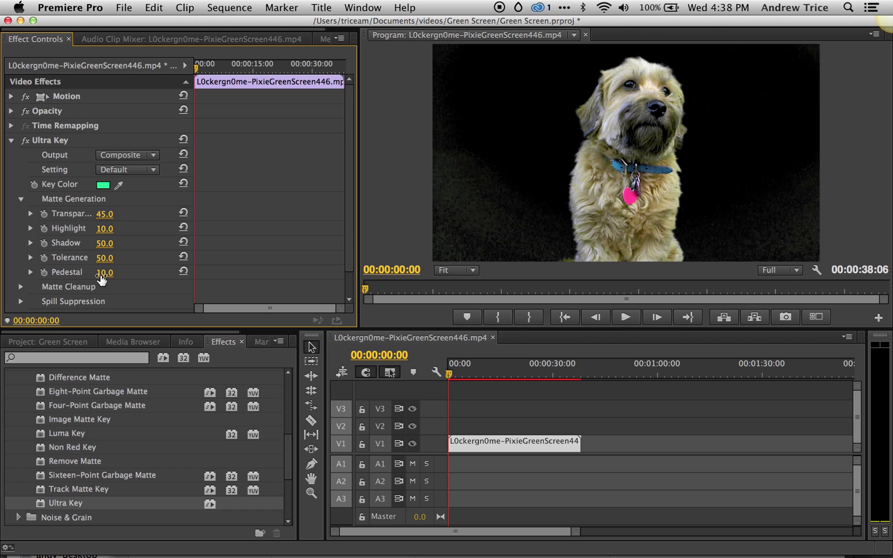
left_click_drag(105, 273, 138, 272)
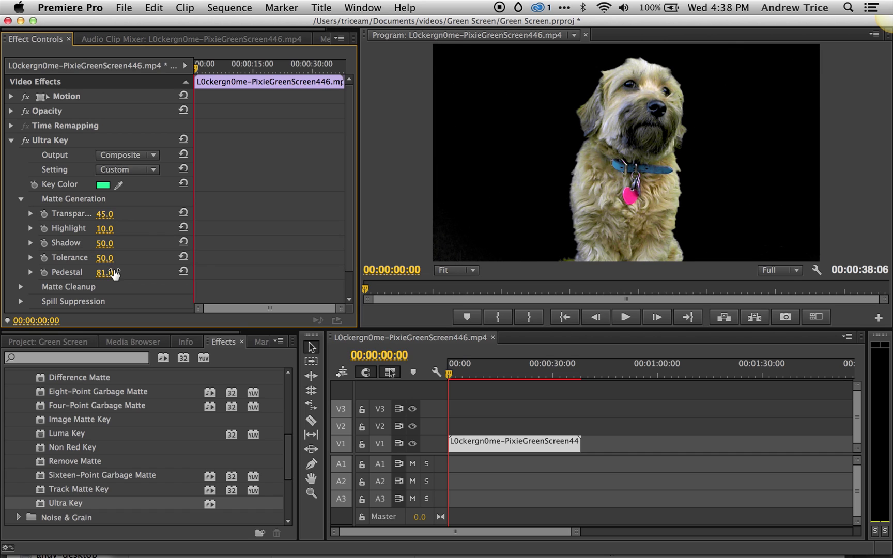
left_click(625, 317)
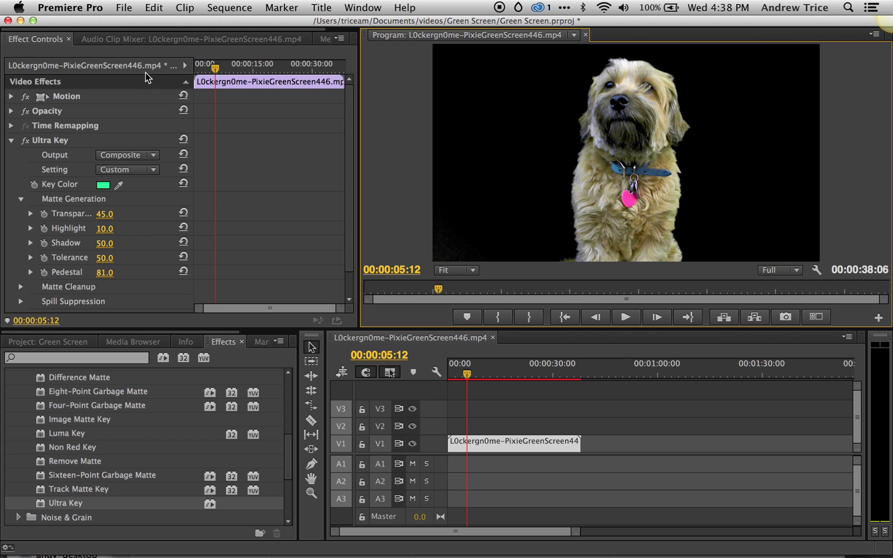
- Move the keyed dog clip up to V2 and place the paradise-beach clip beneath it on V1 from the sequence start
left_click(37, 351)
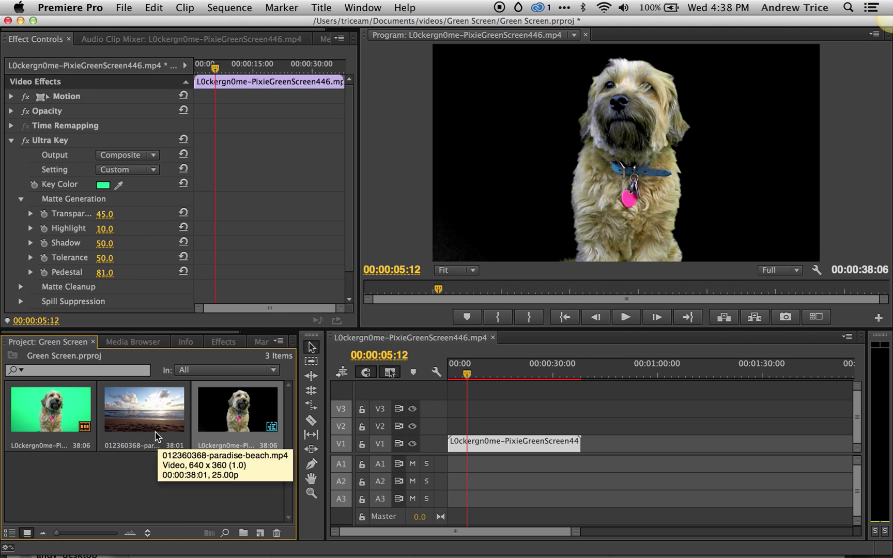
left_click(151, 431)
left_click_drag(501, 450, 500, 437)
left_click_drag(155, 411, 441, 447)
- Scale the beach clip on V1 to 200 so it fills the frame, and preview the composite
left_click(509, 446)
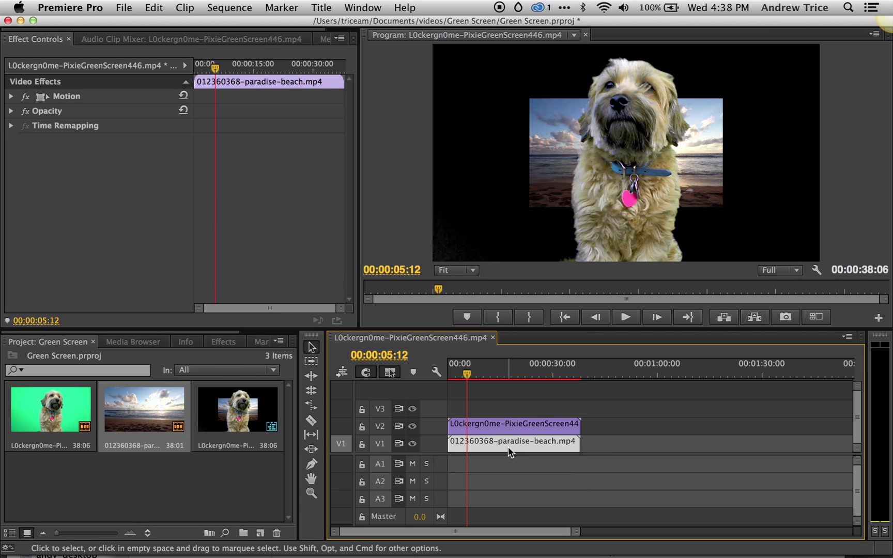
left_click(12, 97)
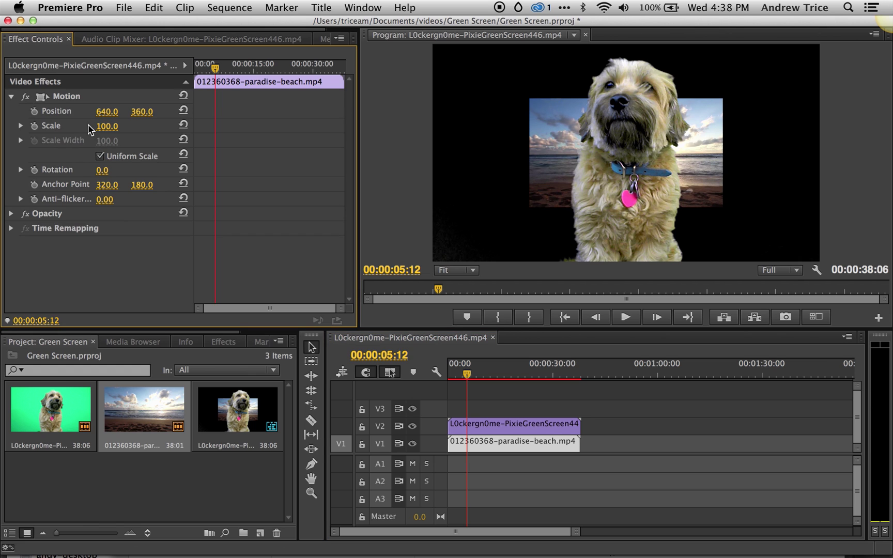
type("200")
key("Return")
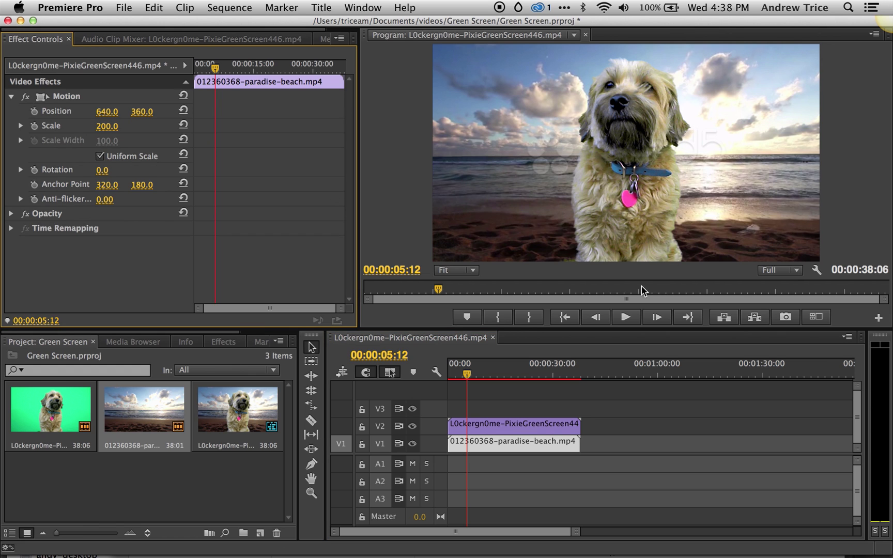
left_click(630, 321)
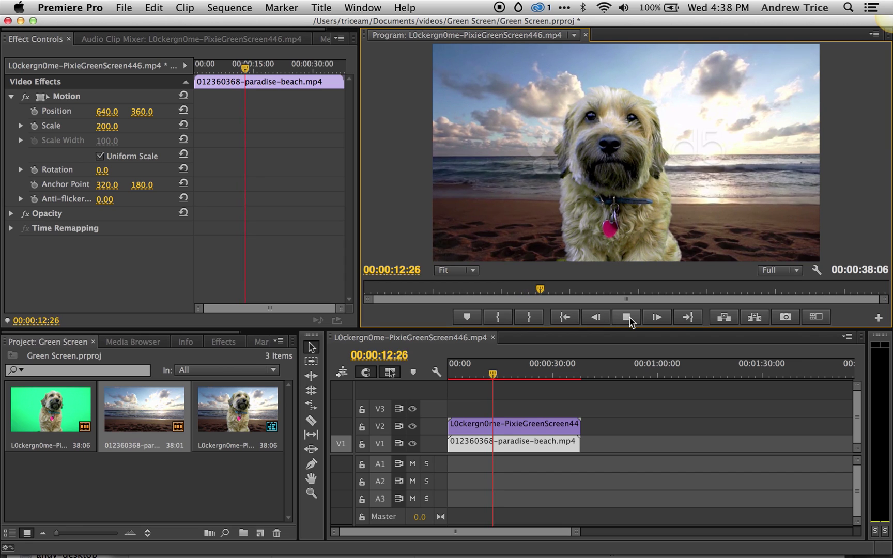
left_click(630, 318)
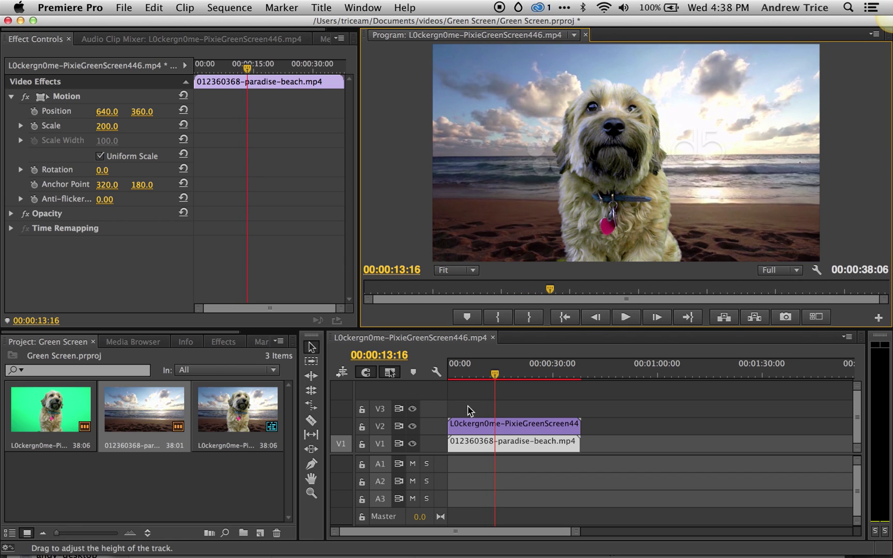
- Shift the dog clip on V2 toward the left of the video frame, with its vertical position at 388
left_click(507, 424)
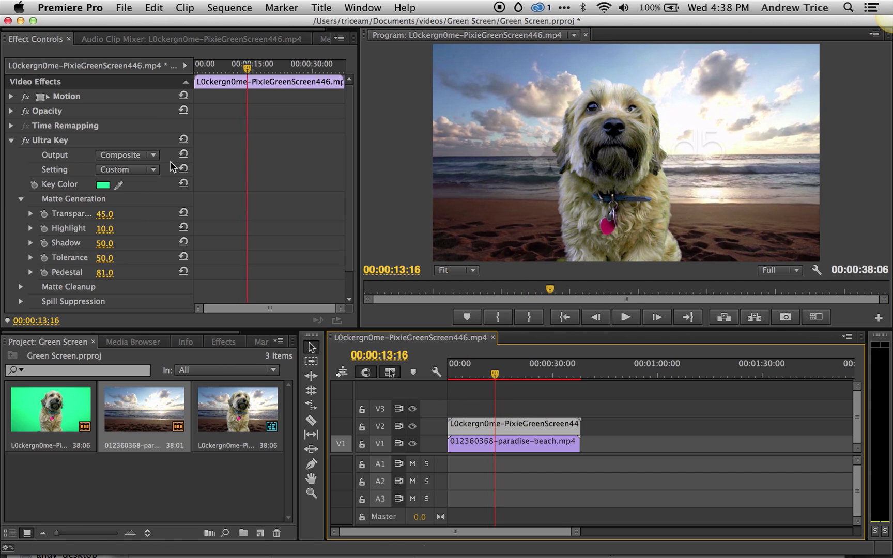
left_click(11, 97)
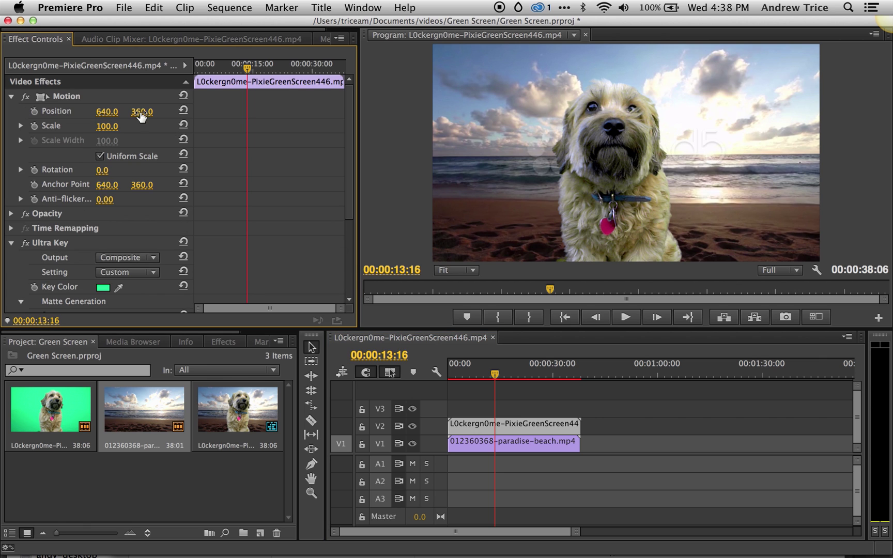
left_click_drag(142, 112, 101, 114)
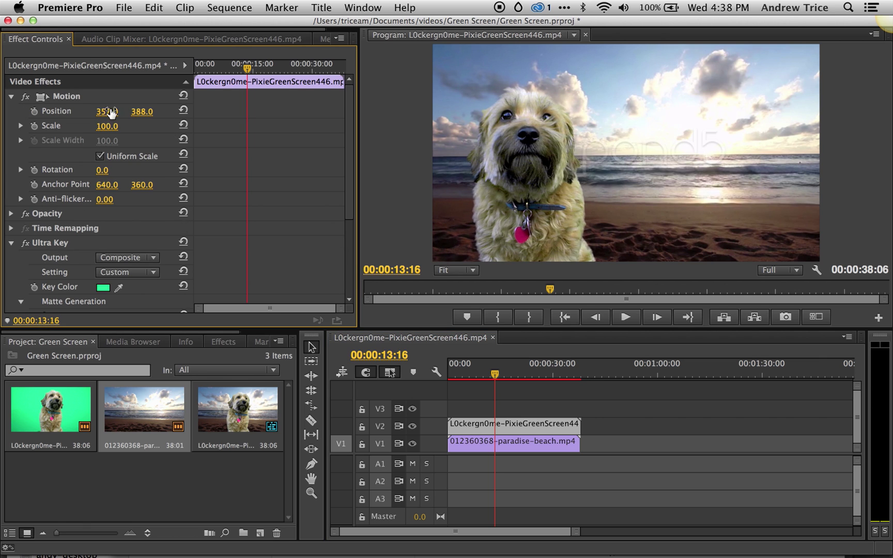
- Apply Brightness & Contrast to the dog clip with Brightness -21 and Contrast 4, and play the composite
left_click(223, 341)
left_click_drag(289, 445, 291, 420)
left_click(19, 424)
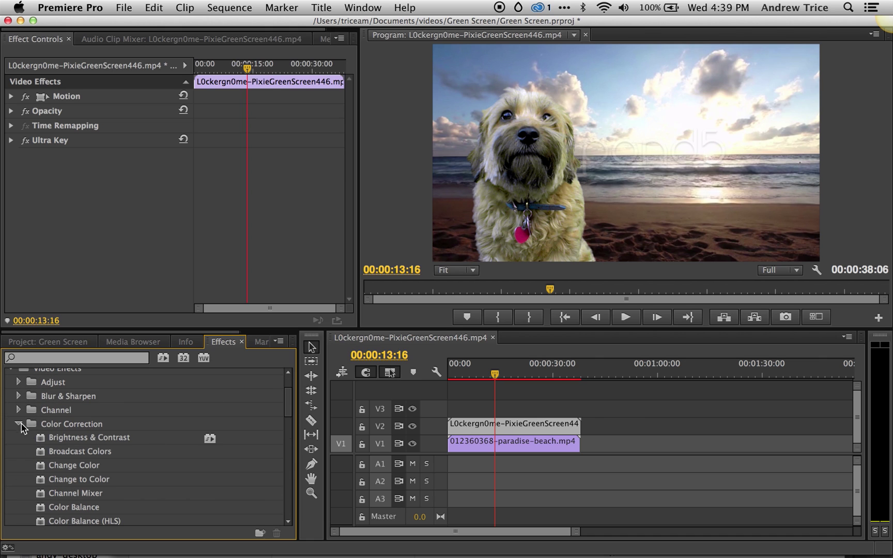
left_click_drag(67, 439, 468, 429)
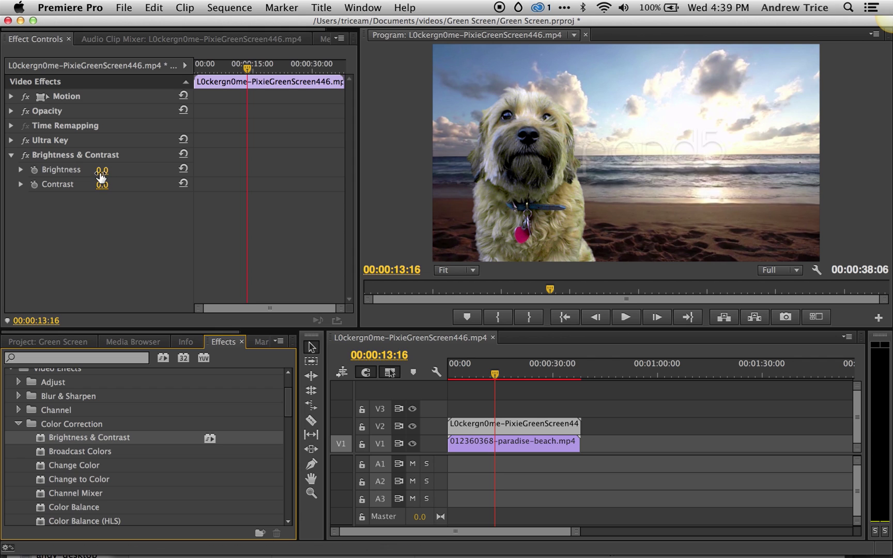
left_click_drag(102, 175, 99, 174)
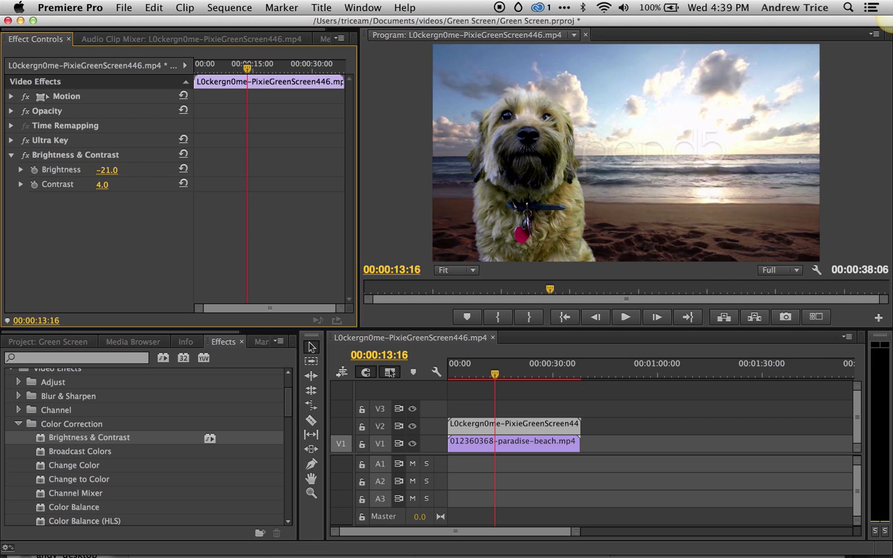
left_click(626, 318)
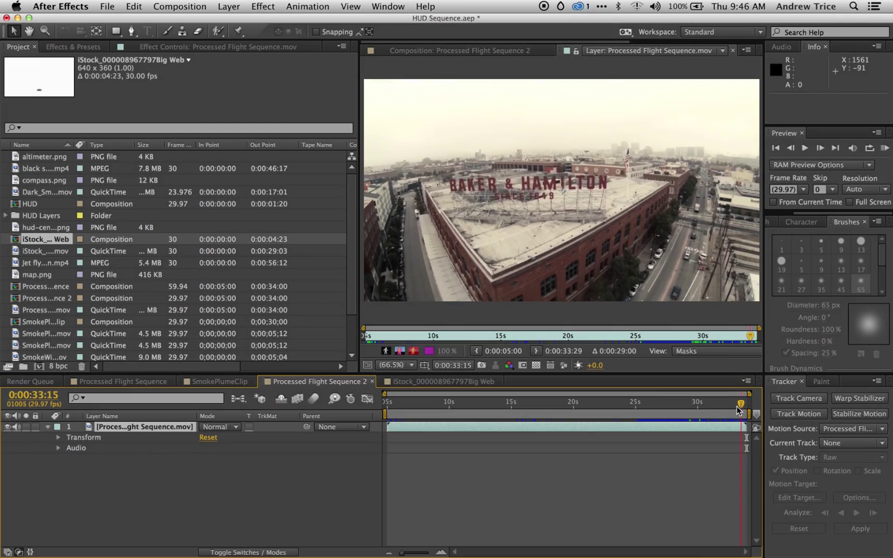
- In After Effects, add the iStock smoke composition over the end of Processed Flight Sequence 2, at position 954, 585.1, viewed at 0:00:33:29
mouse_move(741, 409)
left_mouse_down()
mouse_move(633, 414)
mouse_move(752, 417)
mouse_move(665, 417)
mouse_move(756, 409)
left_mouse_up()
left_click(32, 251)
left_click(22, 241)
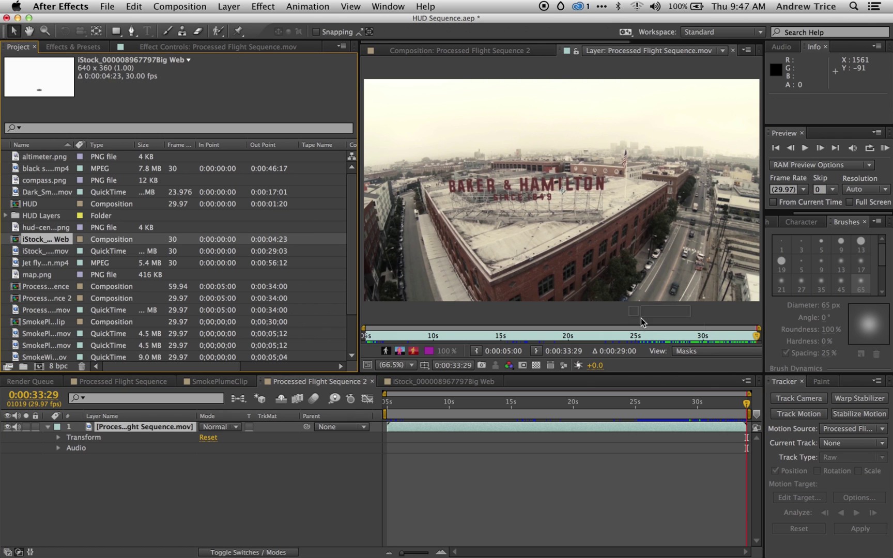
left_click_drag(688, 403, 756, 418)
left_click_drag(563, 215, 561, 224)
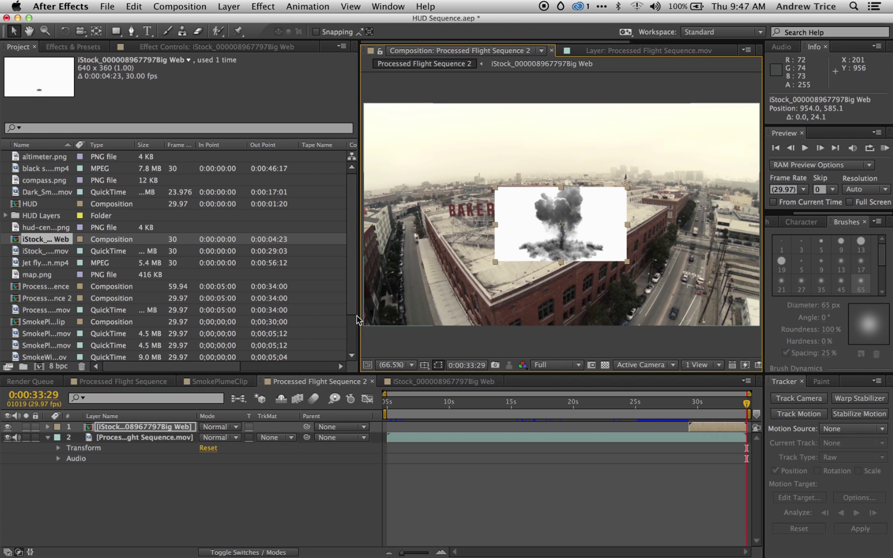
- Move the smoke layer to position 1646.1, 209 near the frame's upper right and scale it to 168%
left_click(47, 427)
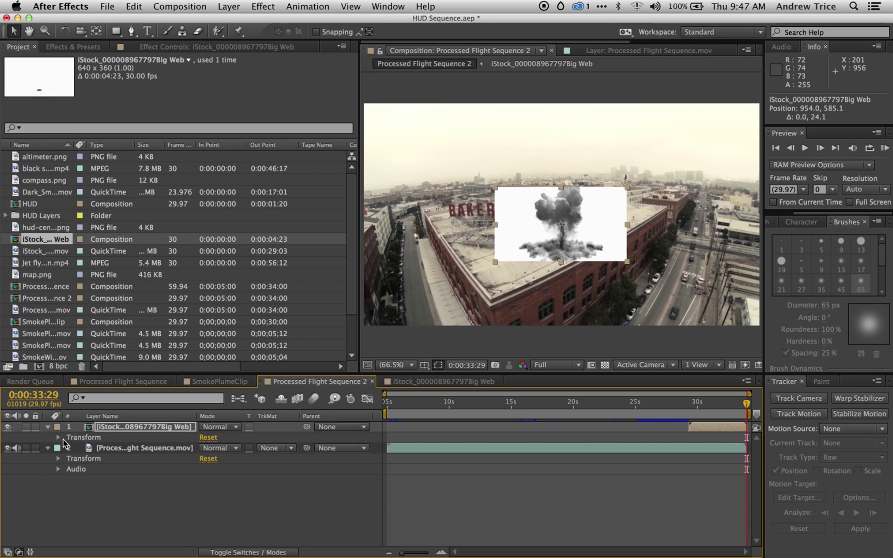
left_click(58, 437)
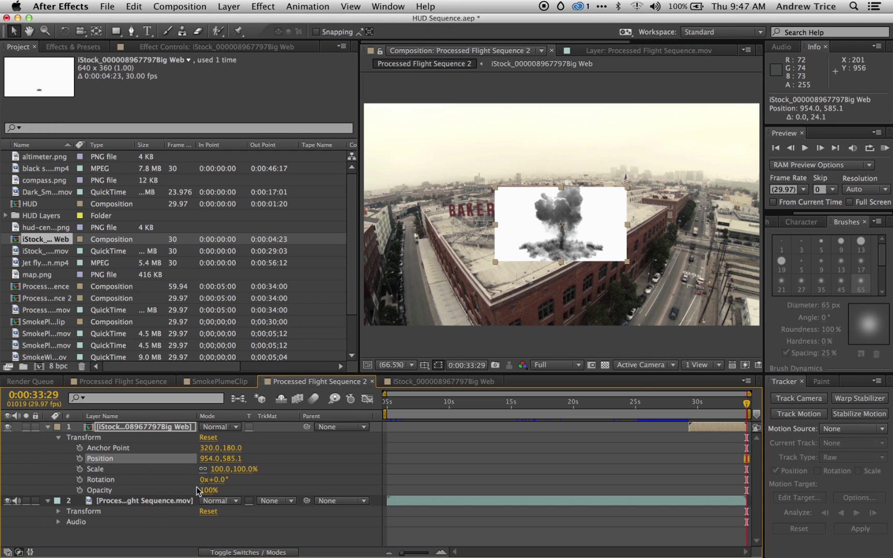
left_click_drag(221, 469, 248, 469)
left_click_drag(638, 195, 708, 189)
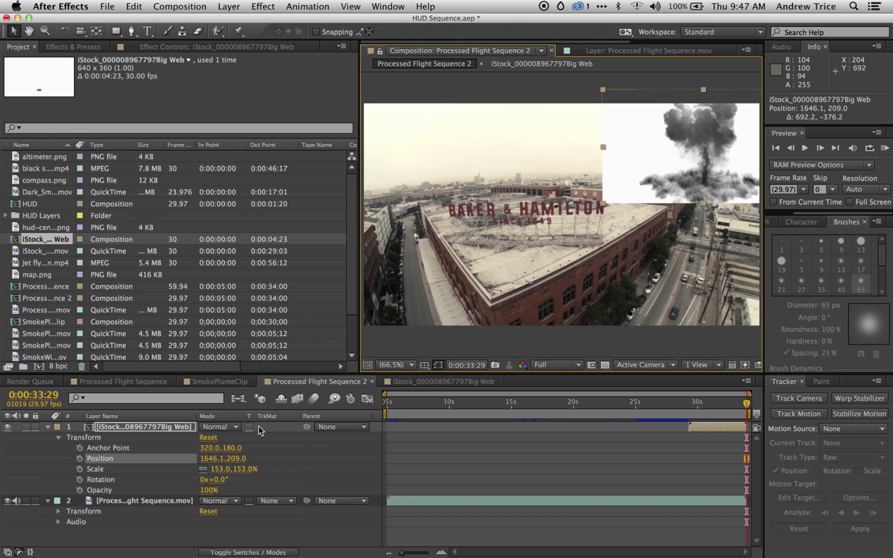
left_click_drag(220, 469, 317, 444)
- At 0:00:29:11, set the smoke layer's anchor point to 323, 302 and reposition the layer to 1694.3, 425.6
left_click_drag(730, 407, 690, 415)
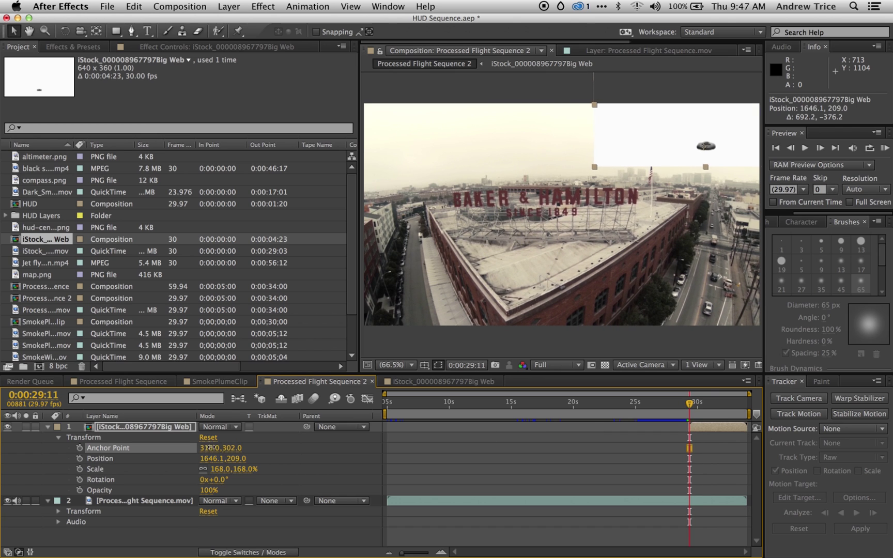
left_click_drag(685, 133, 672, 170)
right_click(693, 170)
left_click(671, 167)
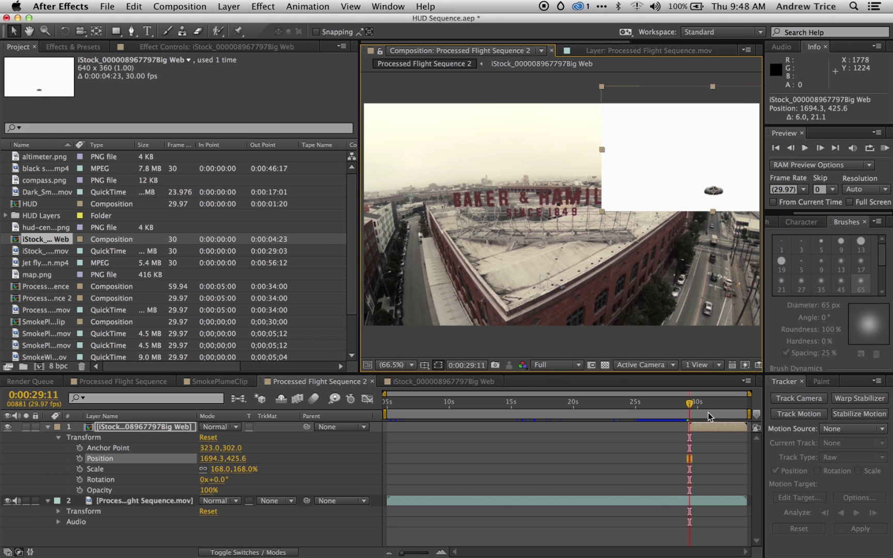
- At 0:00:33:29, start a motion track on Processed Flight Sequence.mov and set the iStock smoke layer as its motion target
key("space")
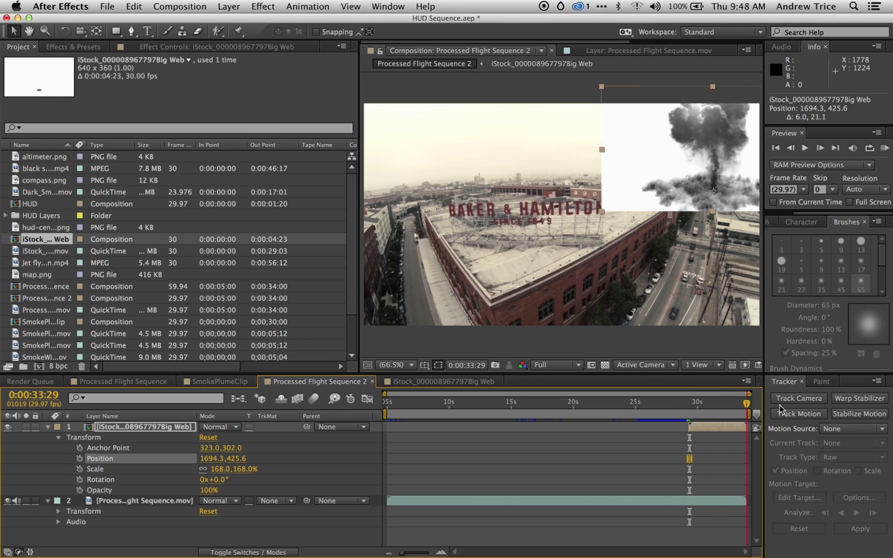
left_click_drag(693, 411, 690, 413)
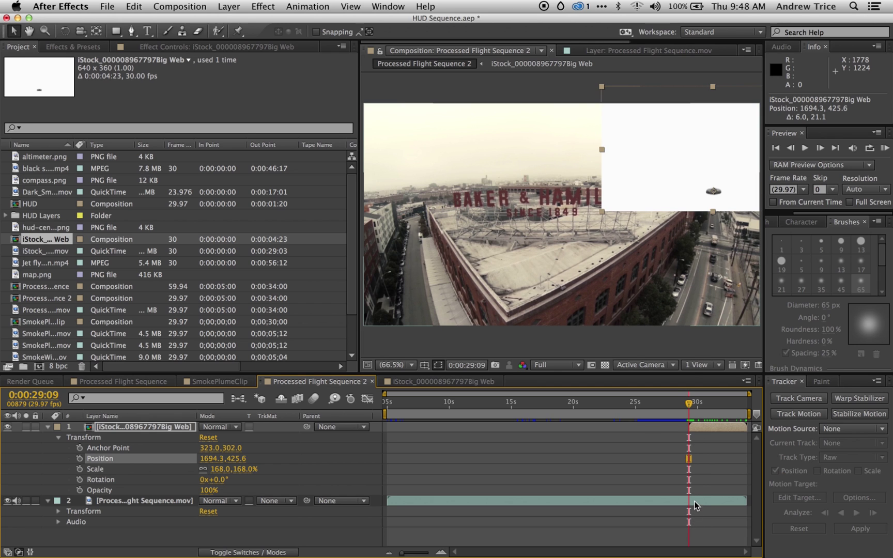
left_click_drag(690, 407, 764, 414)
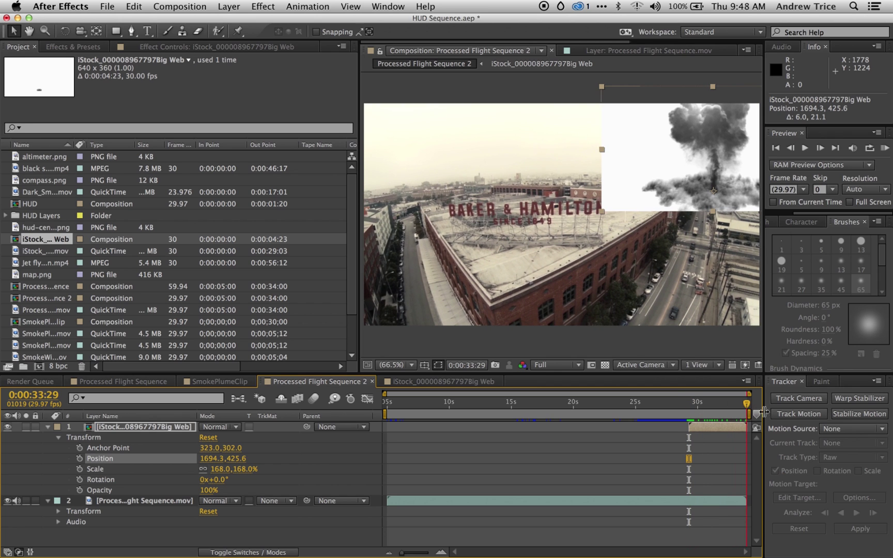
left_click(722, 502)
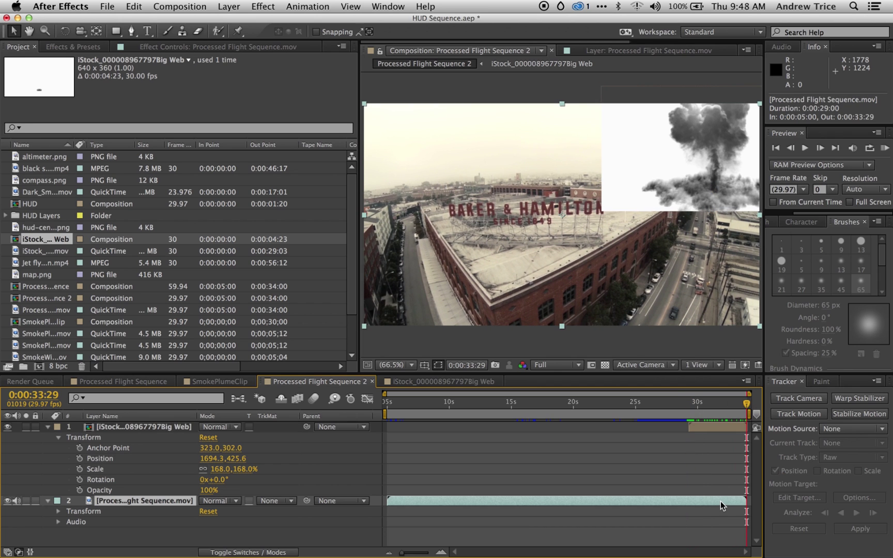
left_click(789, 414)
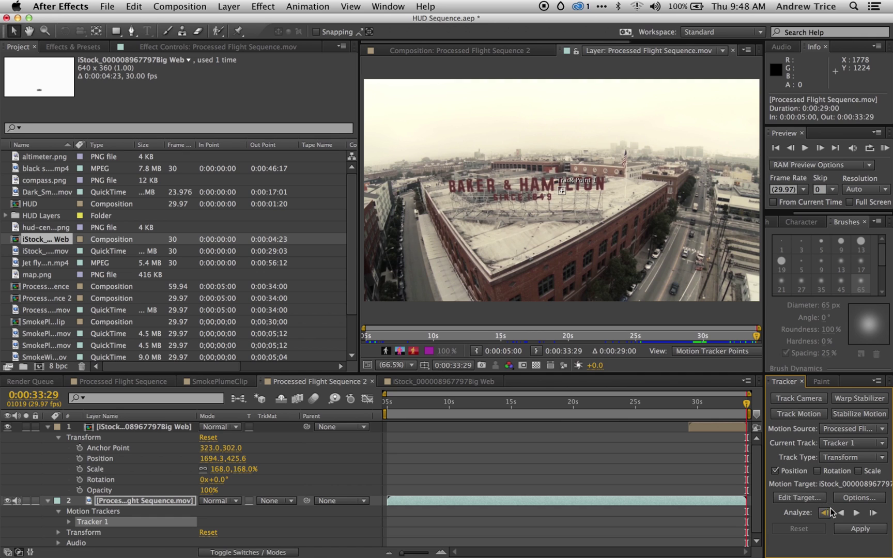
left_click(798, 498)
left_click(500, 275)
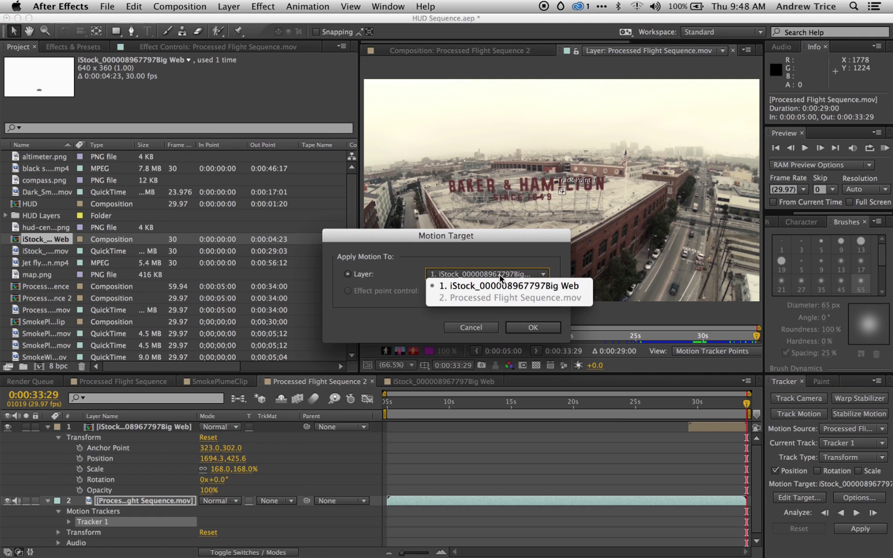
left_click(500, 275)
left_click(533, 327)
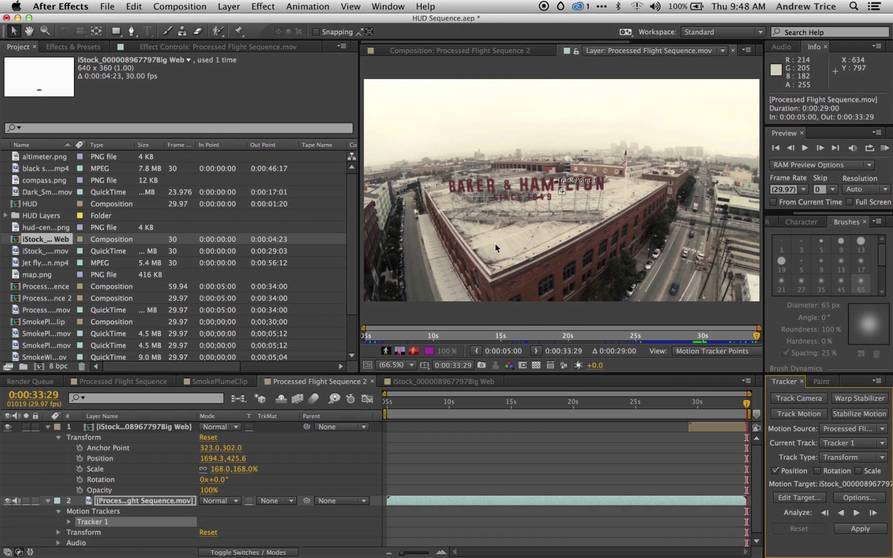
- Move Track Point 1 to the far end of the street beside the brick building, with feature size 74.2, 80.2 and search size 124.3, 124.3
left_click(565, 191)
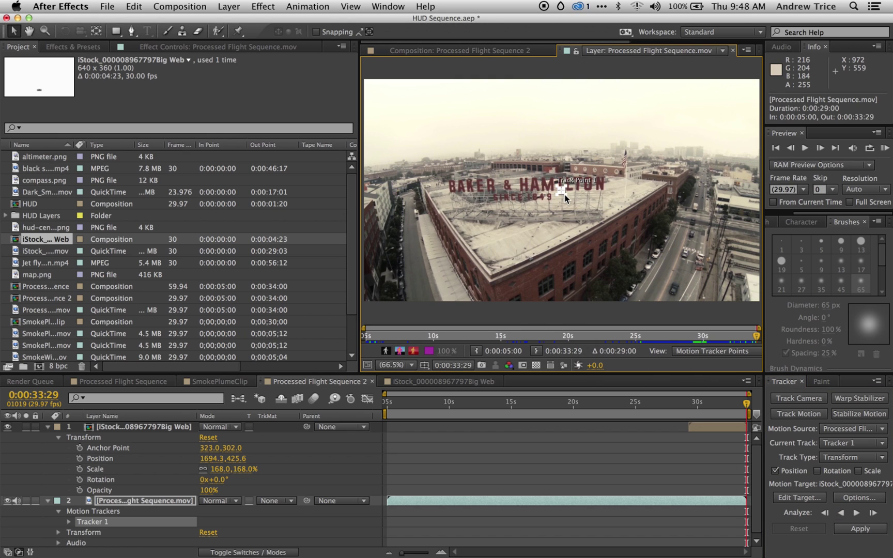
left_click(566, 197)
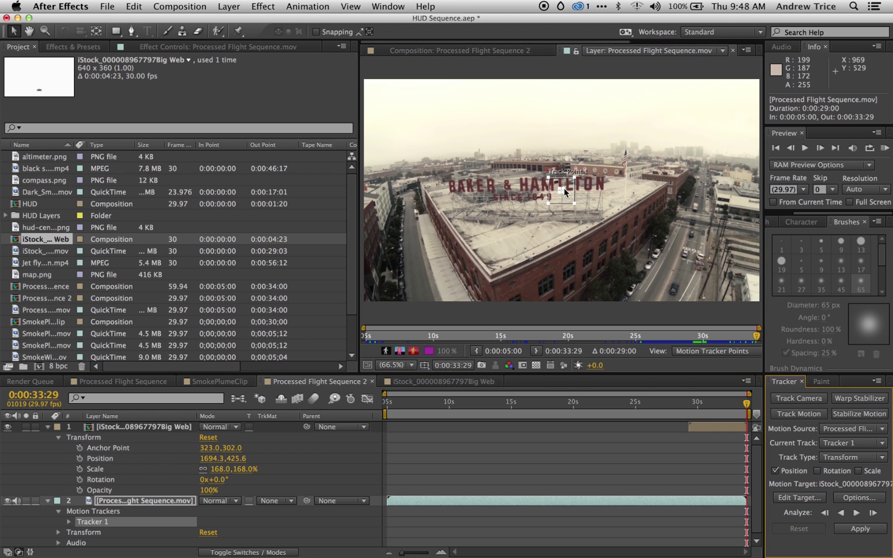
left_click_drag(564, 188, 705, 168)
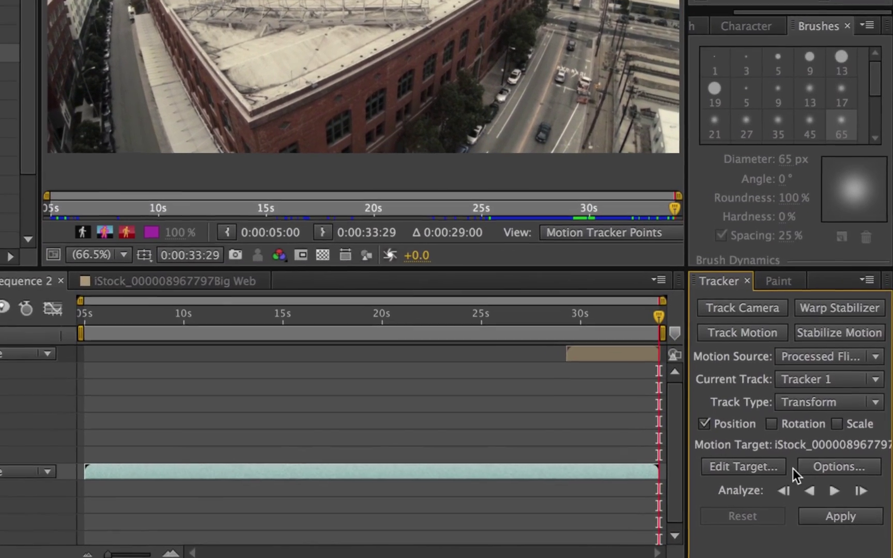
- Analyze the track backward to 0:00:28:04 and apply its X and Y motion to the smoke layer
left_click(824, 500)
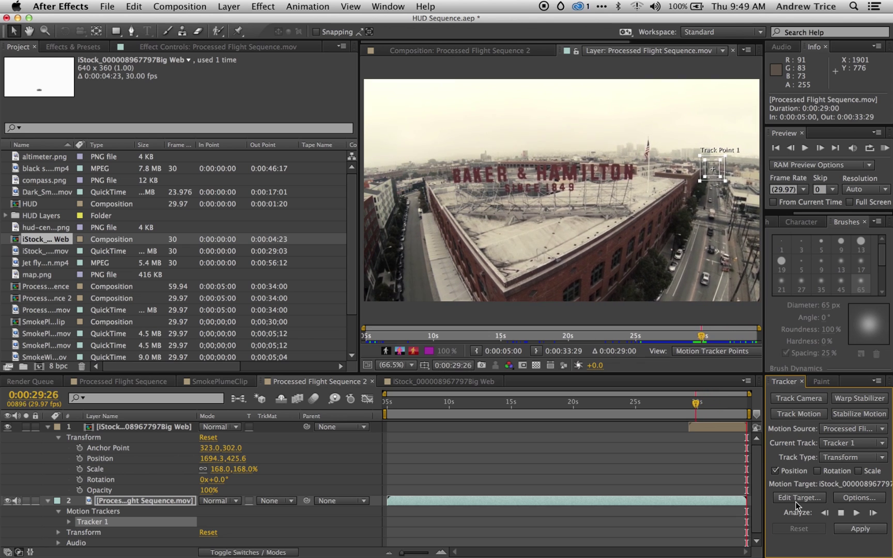
left_click(841, 513)
left_click(849, 528)
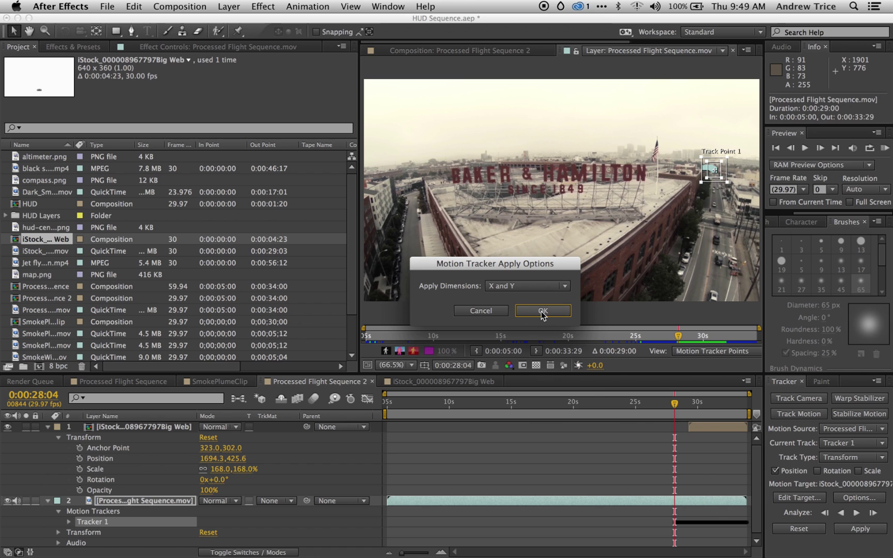
left_click(543, 311)
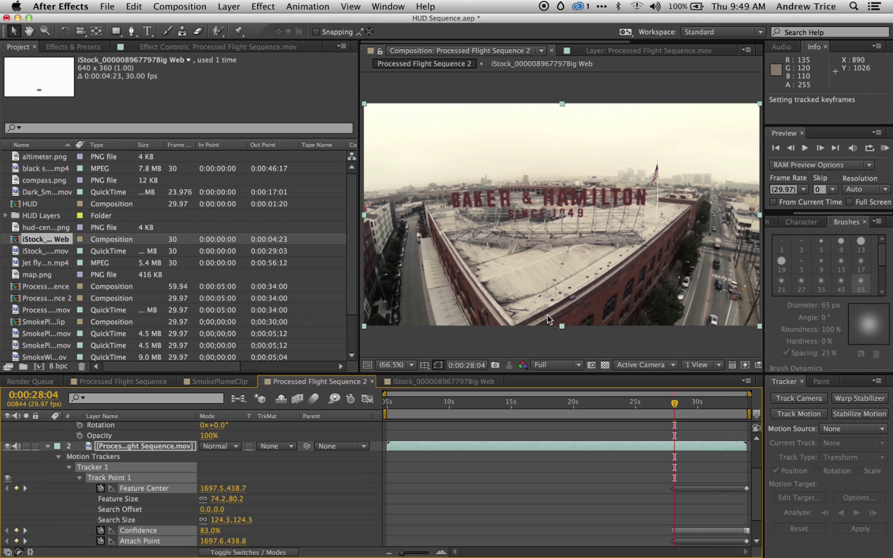
- Lower the smoke layer's opacity to 34% and check its alignment with the aerial footage at 0:00:29:12
left_click_drag(674, 405, 702, 417)
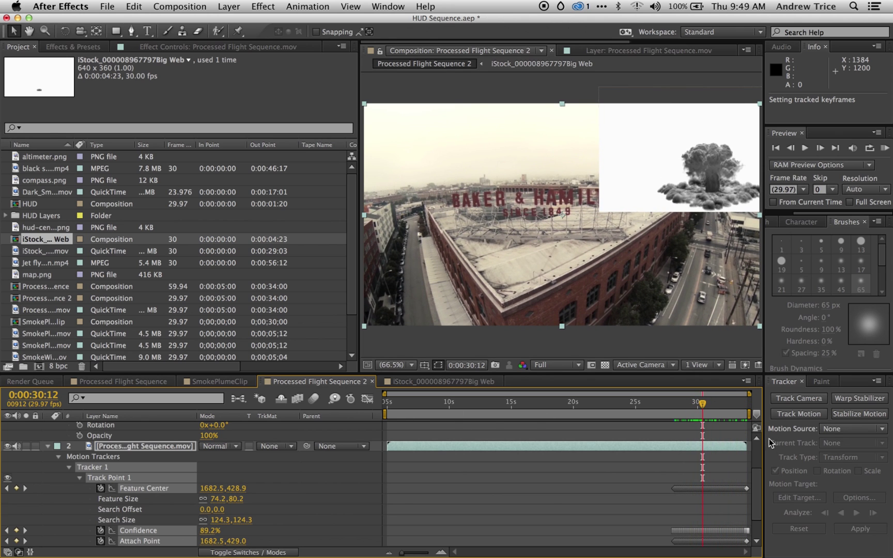
scroll(758, 445, "up", 5)
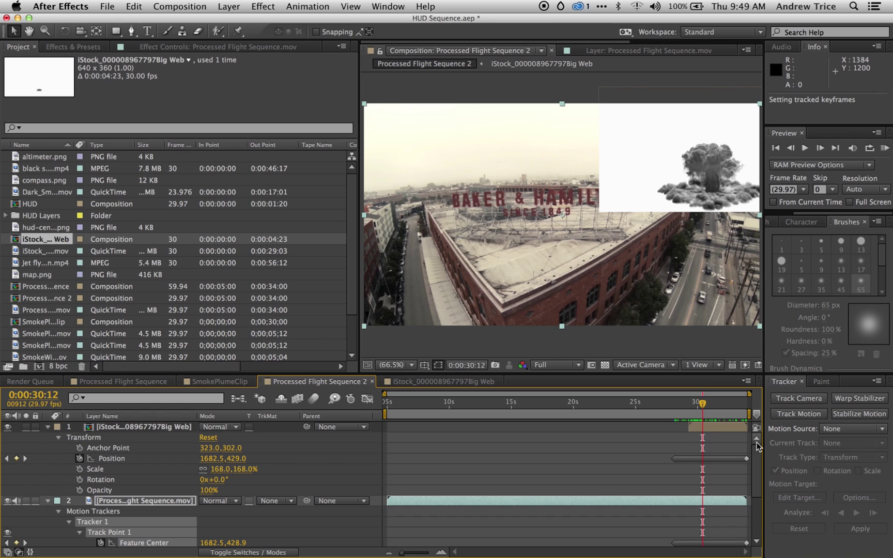
left_click(48, 501)
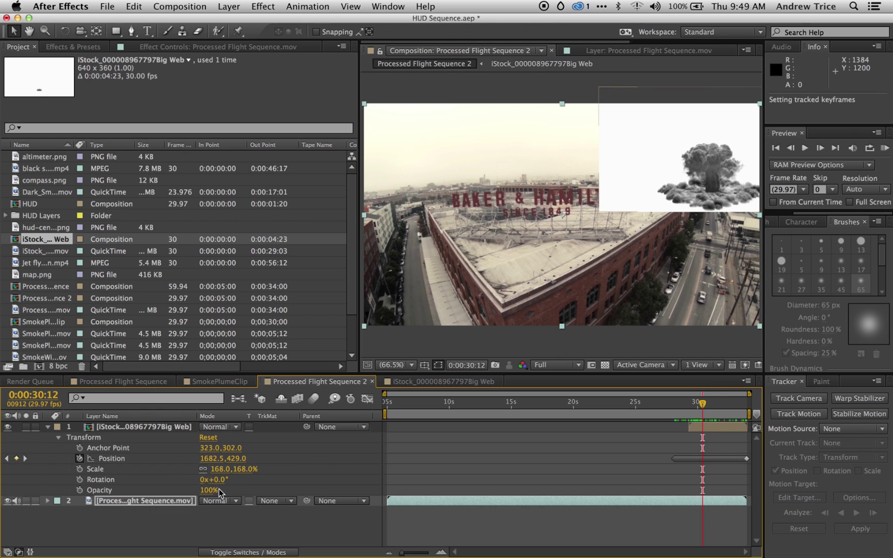
left_click_drag(208, 490, 176, 491)
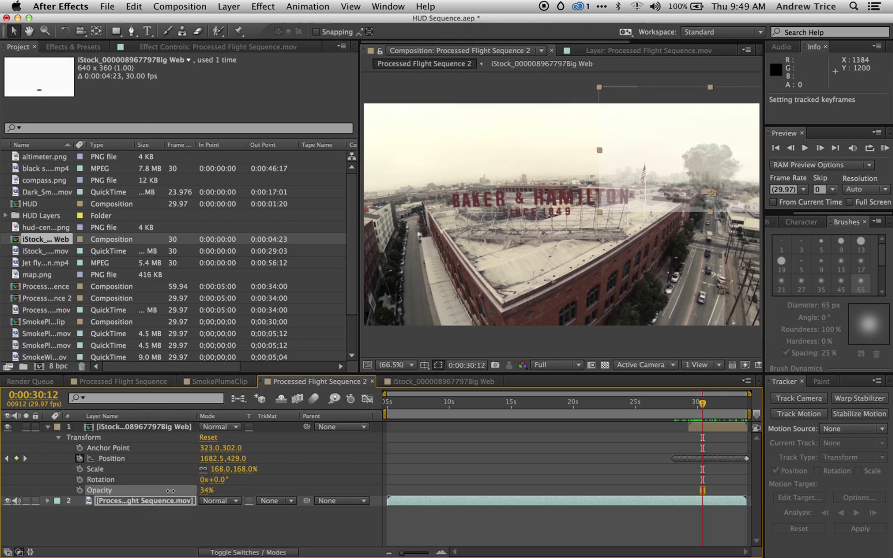
left_click_drag(702, 405, 690, 407)
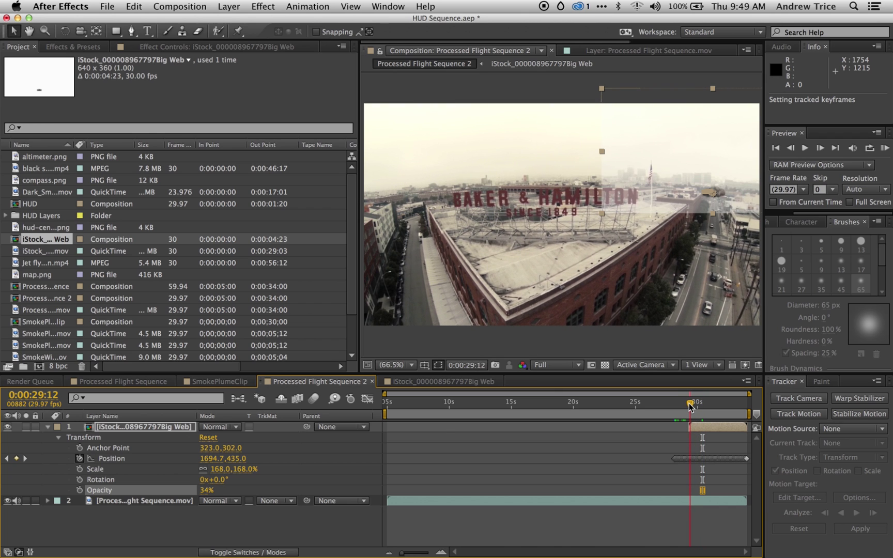
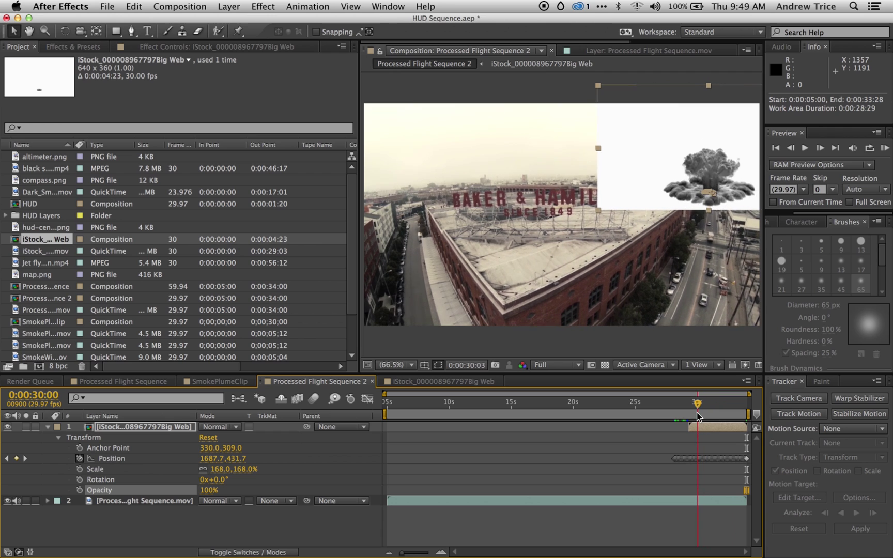
- Apply the Linear Color Key effect to the smoke layer at 0:00:30:00 and sample its white background as the key color
left_click(84, 46)
scroll(354, 216, "down", 3)
left_click_drag(354, 216, 358, 287)
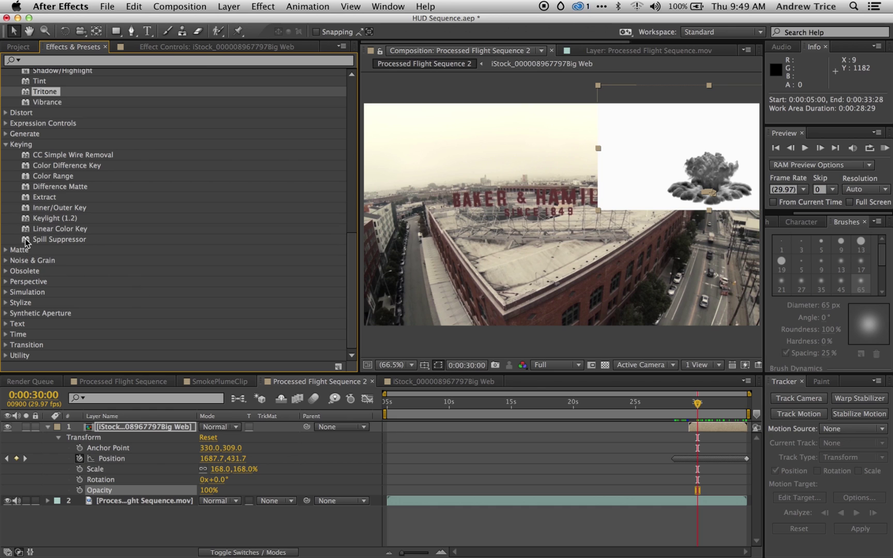
left_click(39, 232)
left_click_drag(30, 230, 632, 163)
left_click(118, 95)
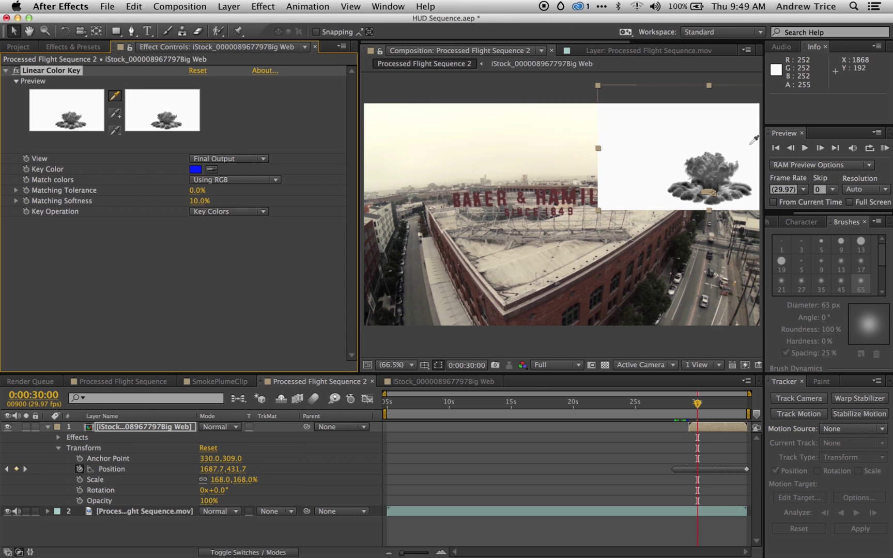
left_click(614, 117)
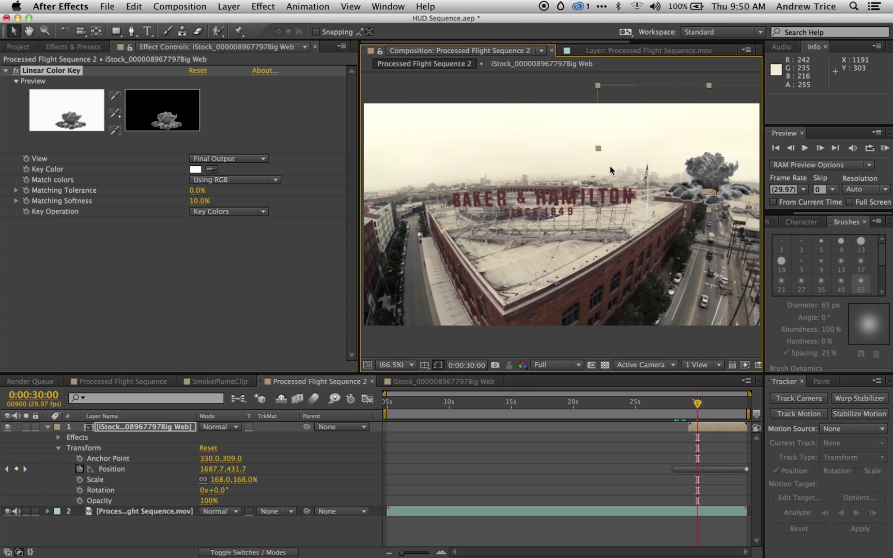
- Try to widen the color key by adding a sample from the smoke's lower edge, and undo that sample
key("z")
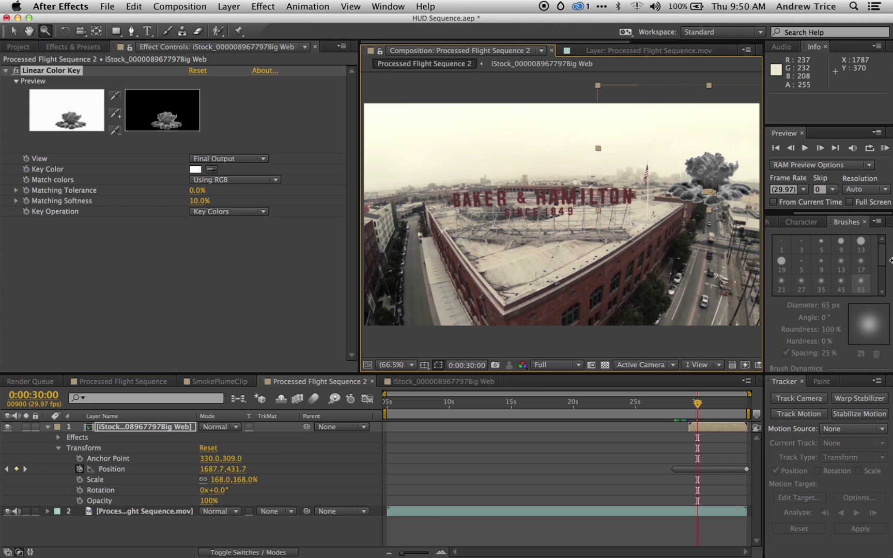
left_click(691, 193)
scroll(572, 229, "up", 3)
key("v")
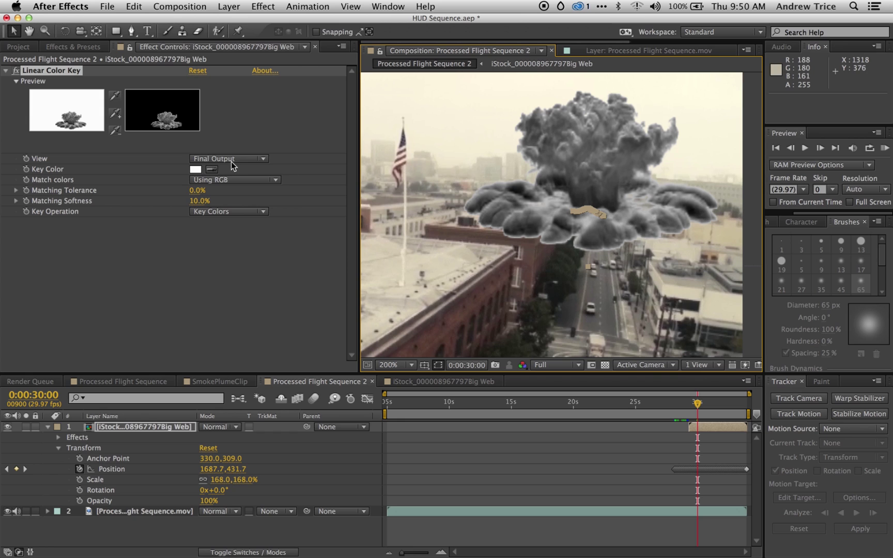
left_click(116, 115)
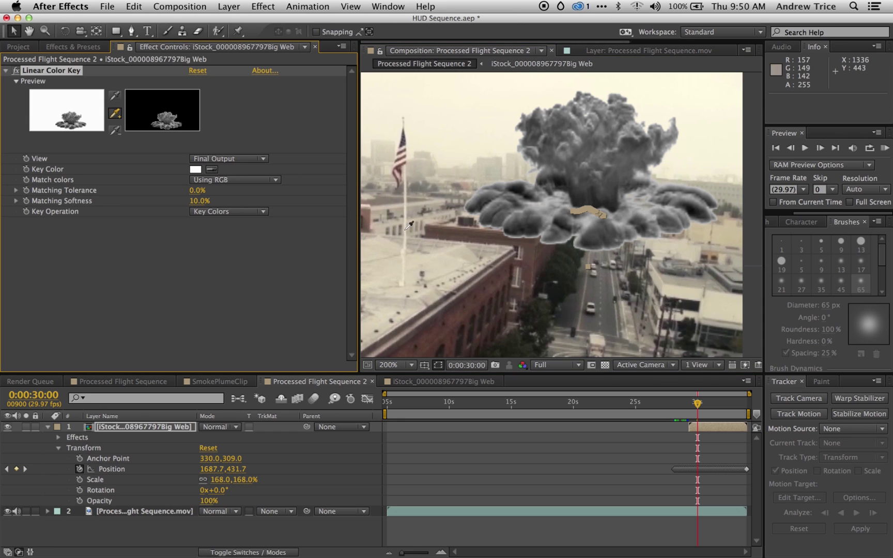
left_click(577, 235)
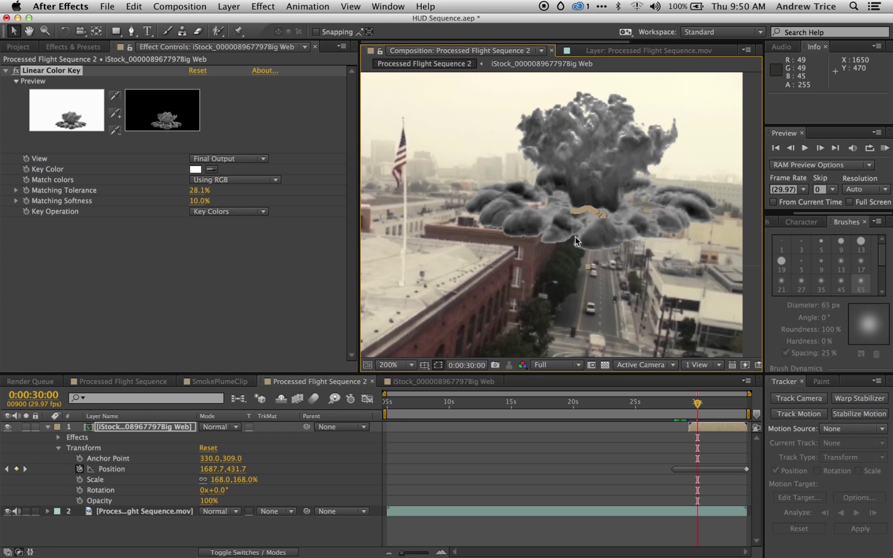
key("super+z")
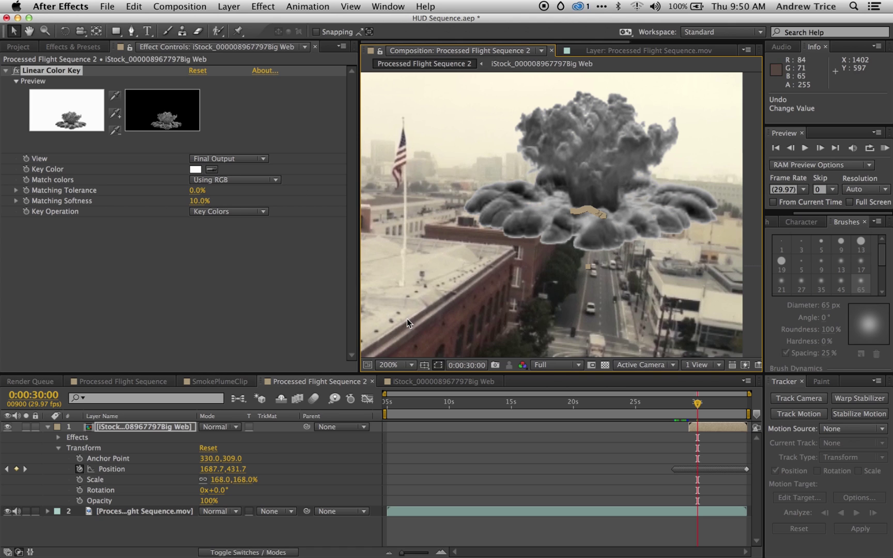
- Add the smoke's outer fringe to the color key, set Matching Tolerance to 14.3% and Matching Softness to 20%, and check the key at 0:00:31:21
left_click(115, 113)
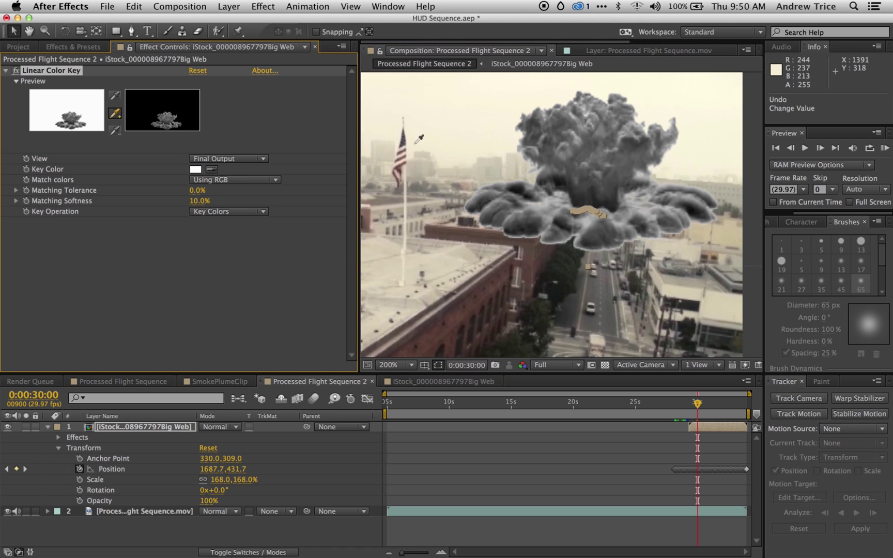
left_click(466, 202)
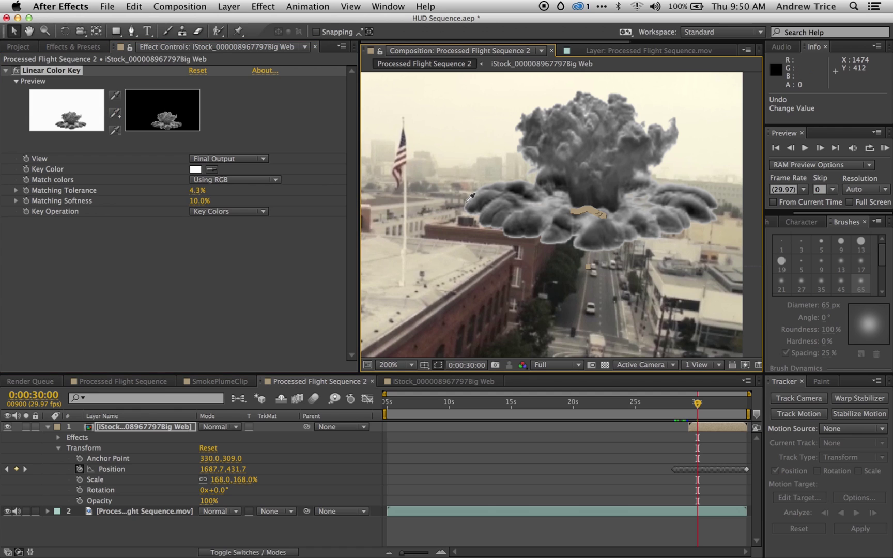
left_click_drag(199, 195, 209, 201)
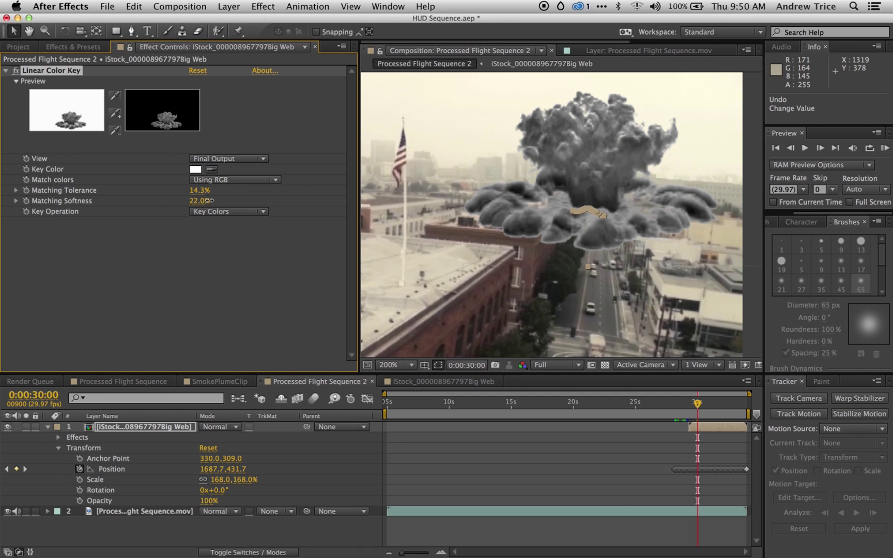
left_click_drag(701, 410, 722, 411)
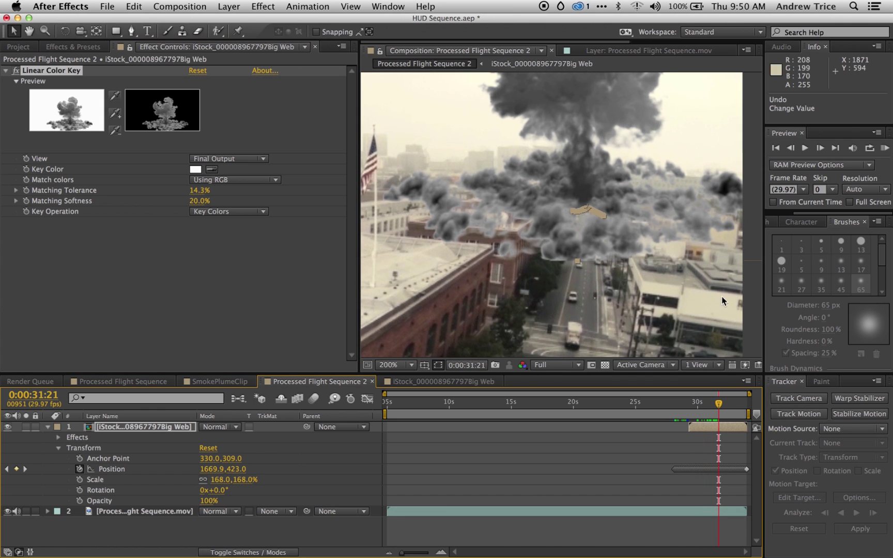
- View the composition at 100% and set the smoke layer's anchor point to 319, 309 at 0:00:30:03
left_click(389, 365)
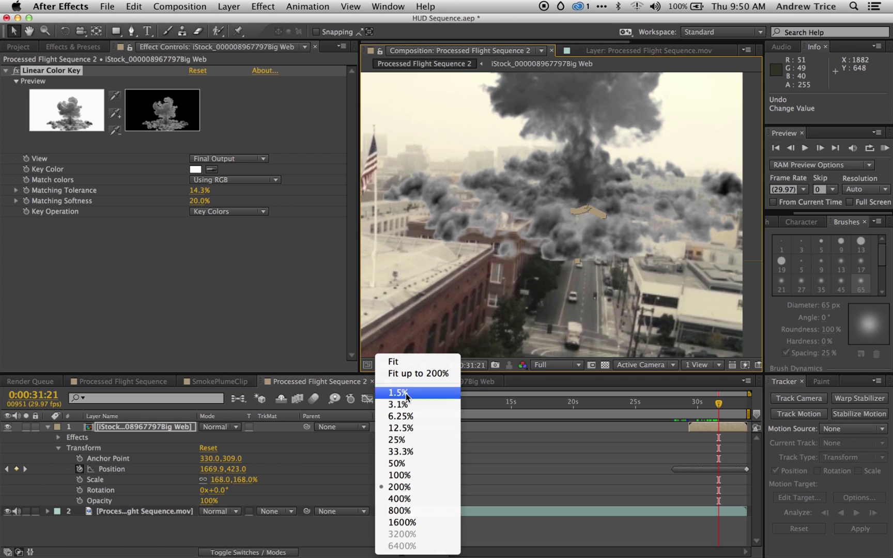
left_click(418, 470)
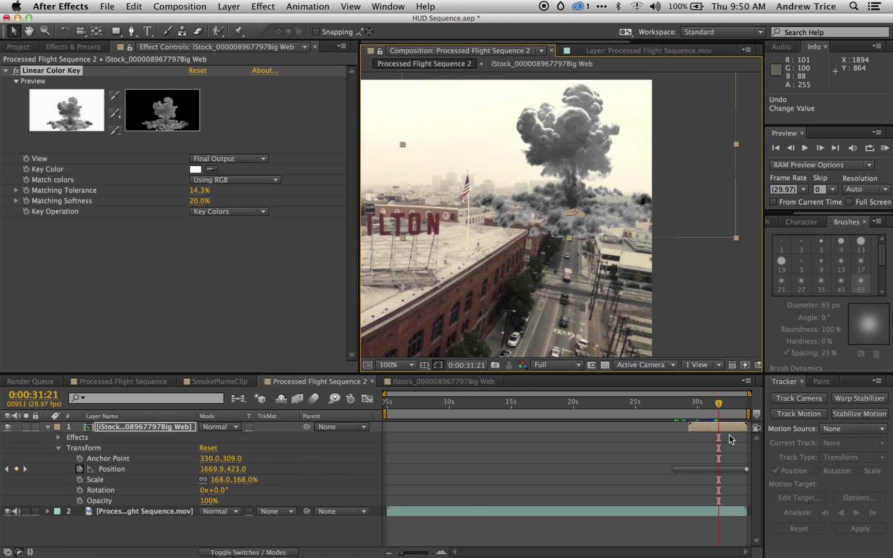
mouse_move(715, 404)
left_mouse_down()
mouse_move(684, 406)
mouse_move(699, 408)
left_mouse_up()
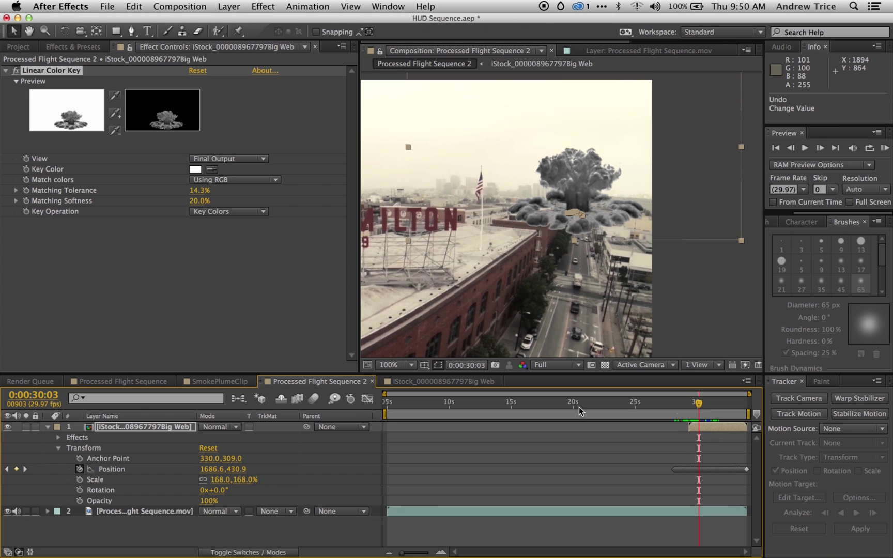
left_click_drag(210, 458, 193, 459)
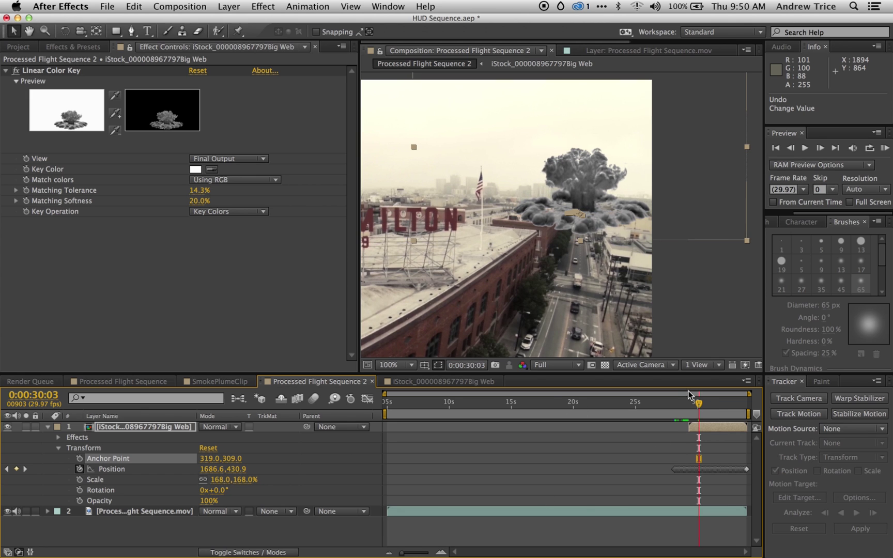
- Preview the tracked smoke, set the Linear Color Key's Matching Softness to 34%, and check the key at 0:00:30:23
key("space")
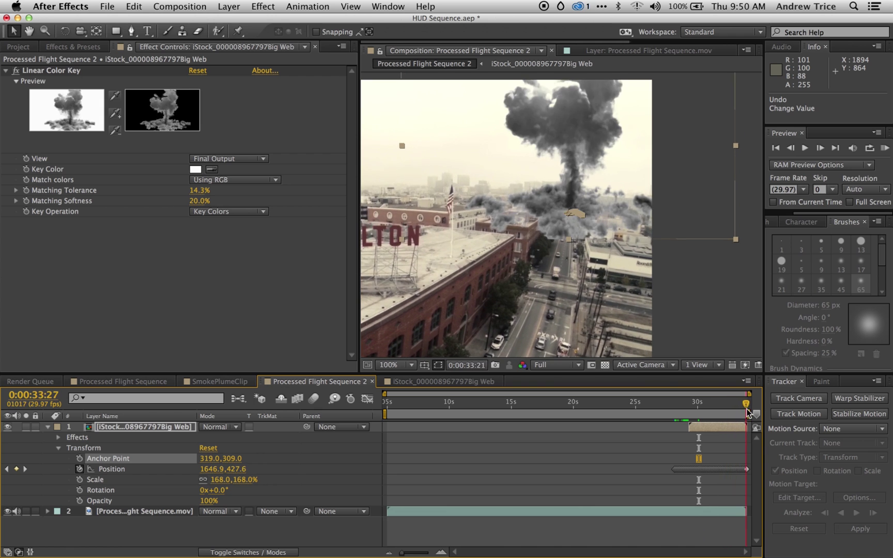
left_click_drag(723, 408, 694, 410)
key("space")
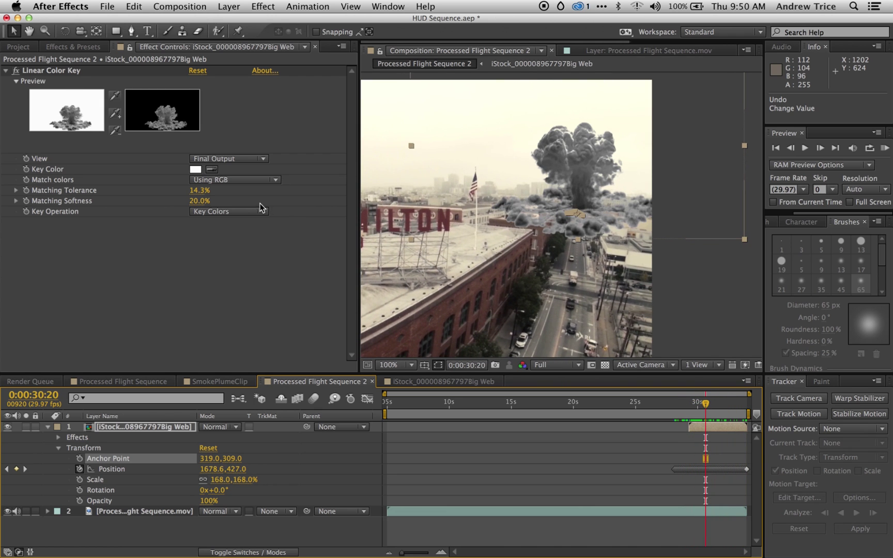
left_click_drag(199, 206, 202, 205)
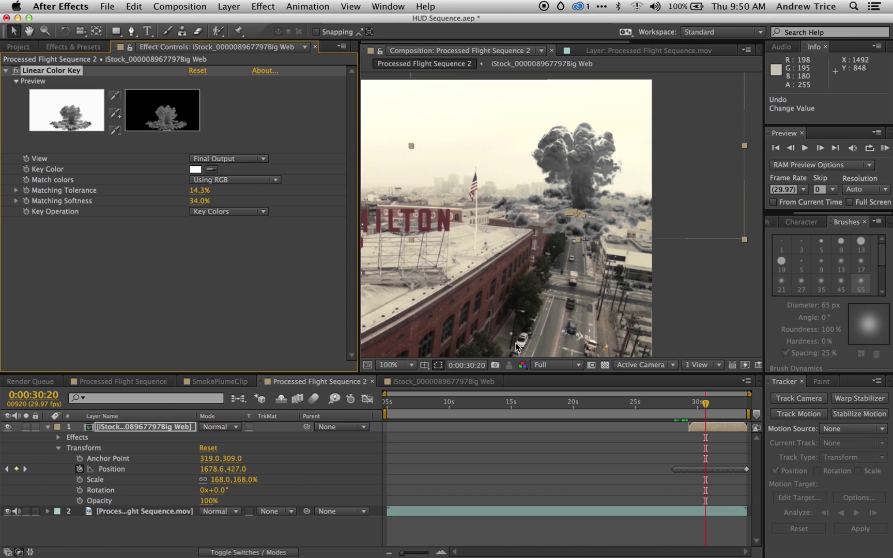
mouse_move(707, 409)
left_mouse_down()
mouse_move(750, 412)
mouse_move(691, 410)
mouse_move(707, 411)
left_mouse_up()
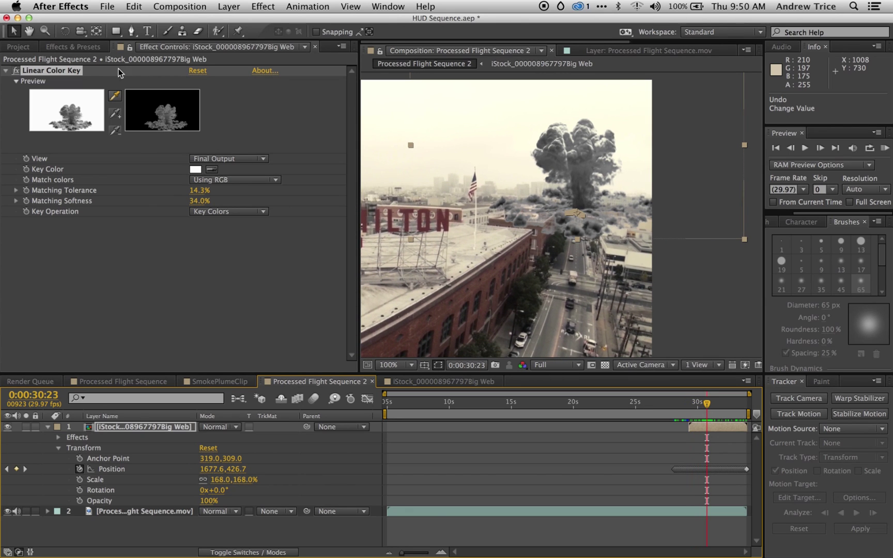
- Apply the Tritone color correction effect to the smoke layer
left_click(68, 47)
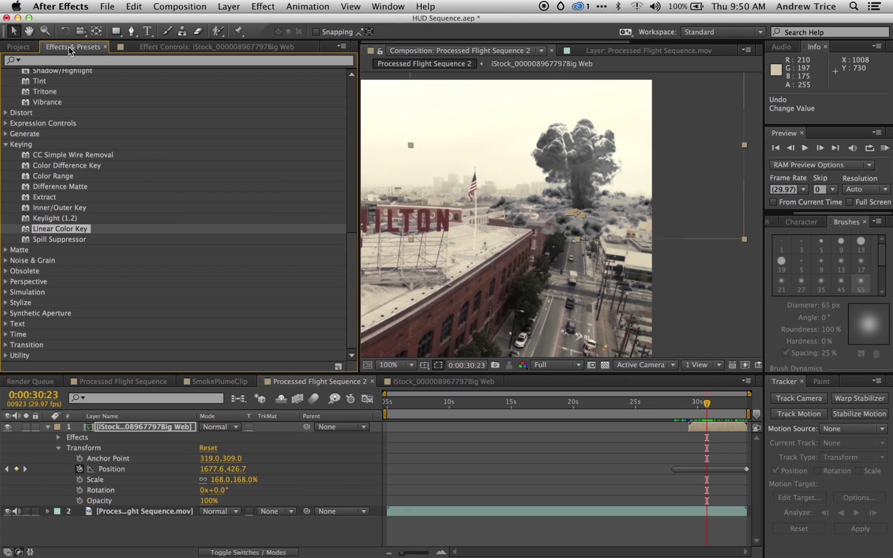
left_click_drag(353, 293, 357, 233)
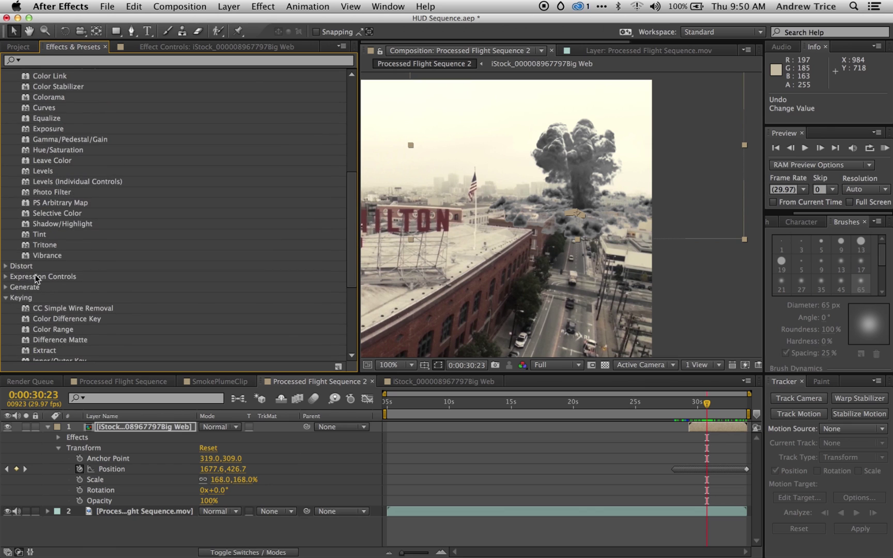
left_click(37, 247)
left_click_drag(26, 249, 567, 212)
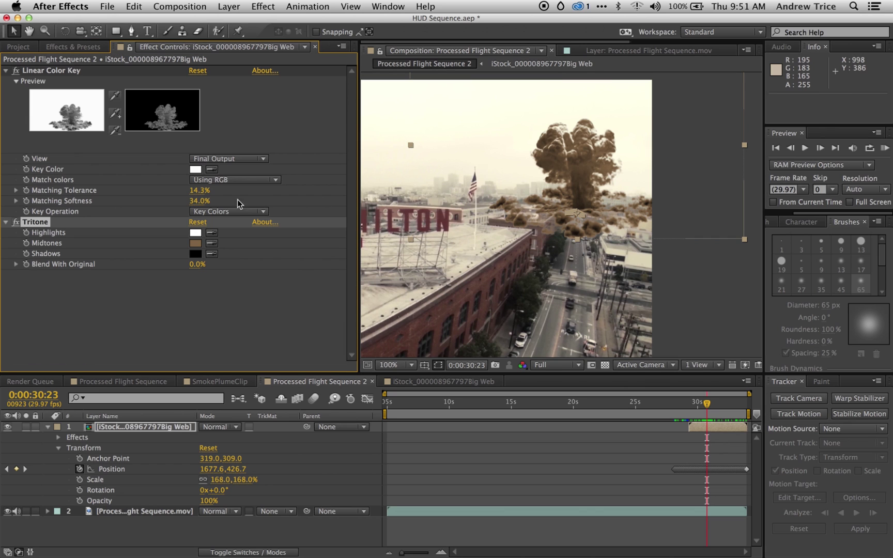
- Sample the Tritone highlights from the sky, midtones from the brown tones below the rooftop sign, and shadows from the dark street trees
left_click(211, 234)
left_click(429, 103)
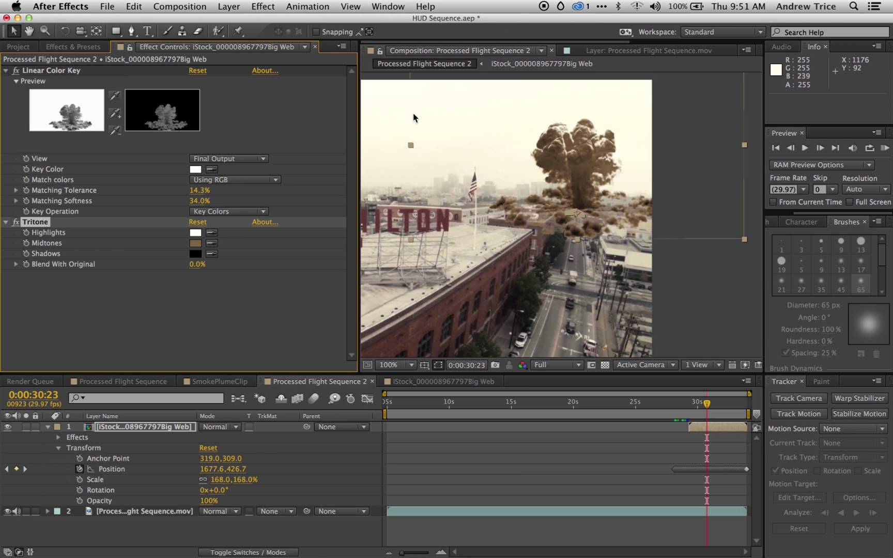
left_click(212, 244)
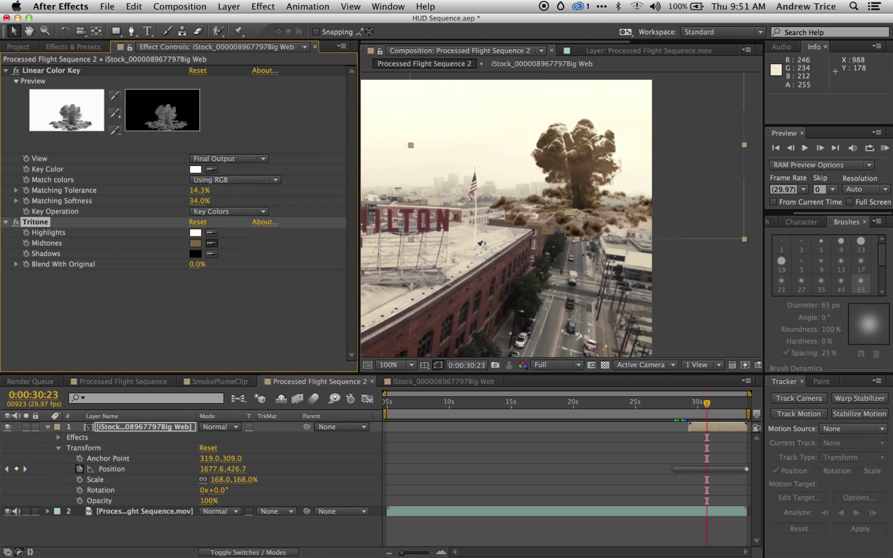
left_click(509, 231)
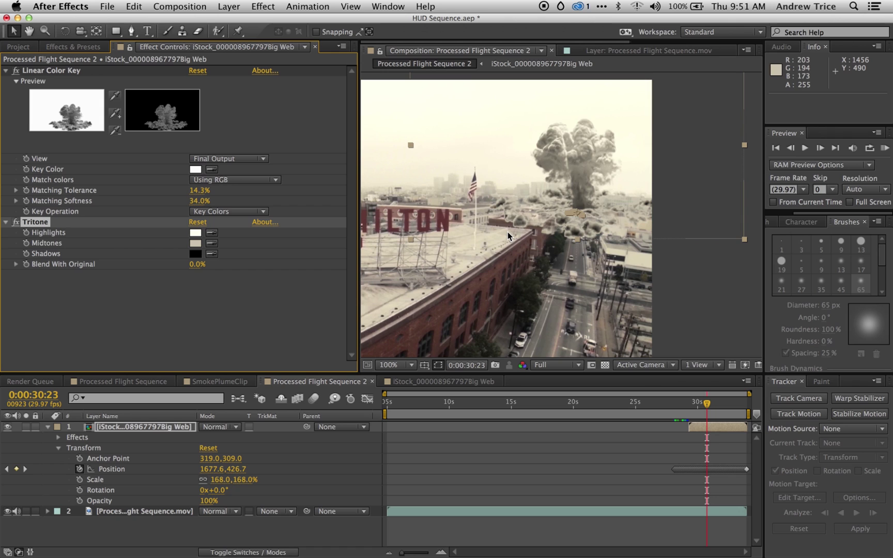
left_click(211, 251)
left_click(430, 274)
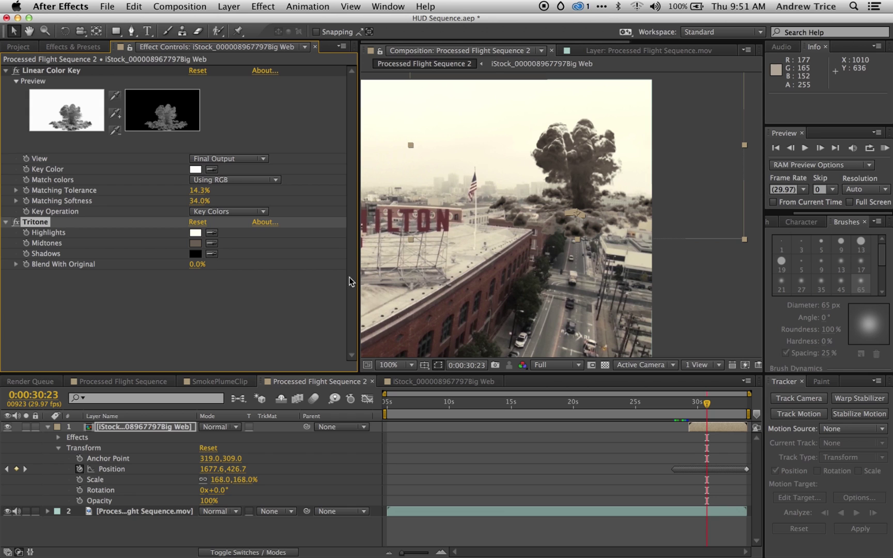
left_click(212, 255)
left_click(522, 295)
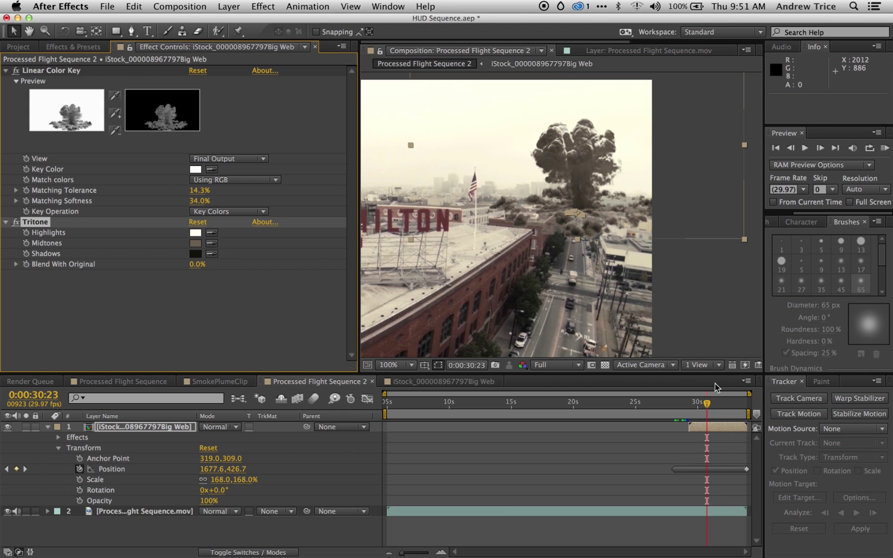
- Preview the recolored smoke explosion over the aerial footage from 0:00:29:06, and stop the playback
left_click_drag(709, 407, 689, 416)
left_click(805, 148)
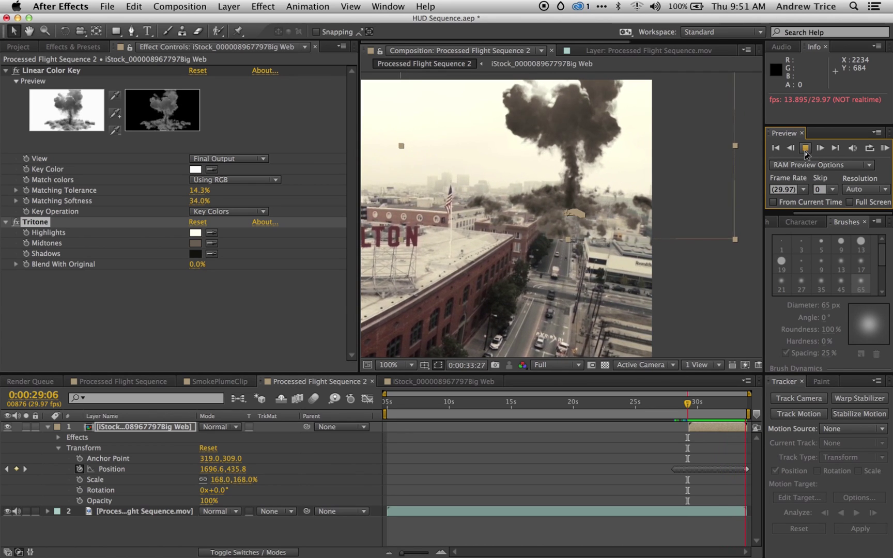
left_click(806, 149)
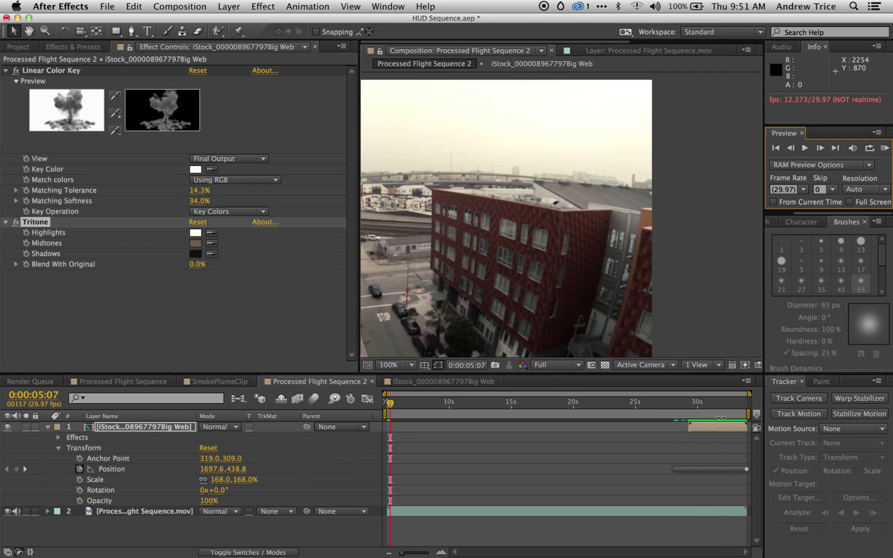
- Start a Pen tool mask on the smoke layer at 0:00:33:29, tracing from the street up the brick building's edge and along its roofline
left_click_drag(723, 406, 753, 407)
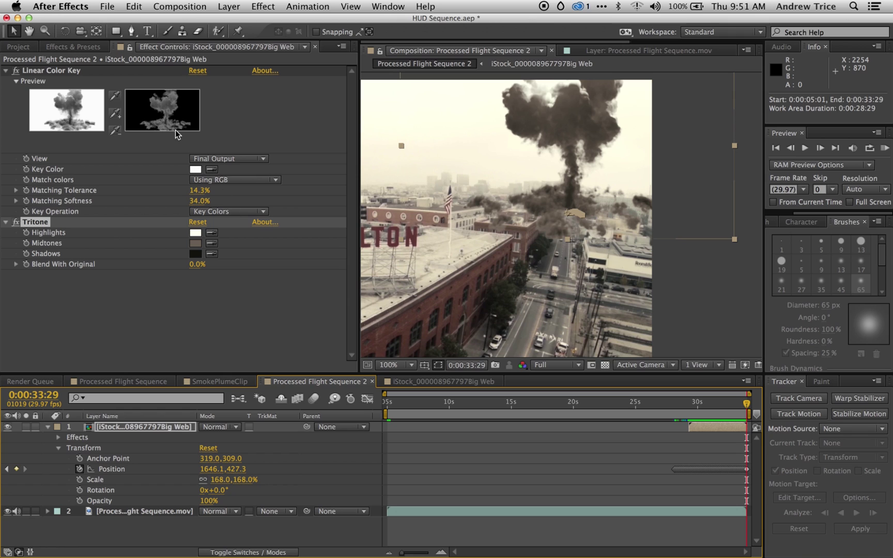
left_click(131, 31)
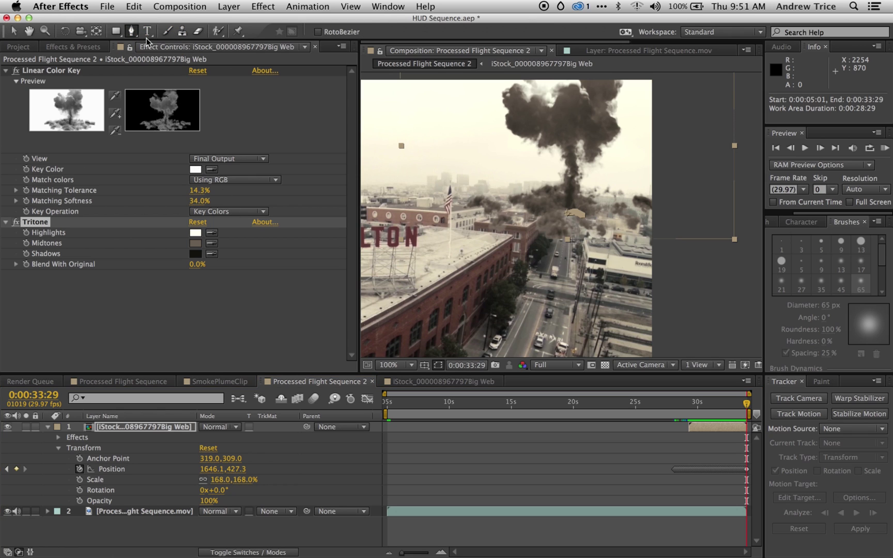
left_click(531, 267)
left_click(555, 217)
left_click(559, 210)
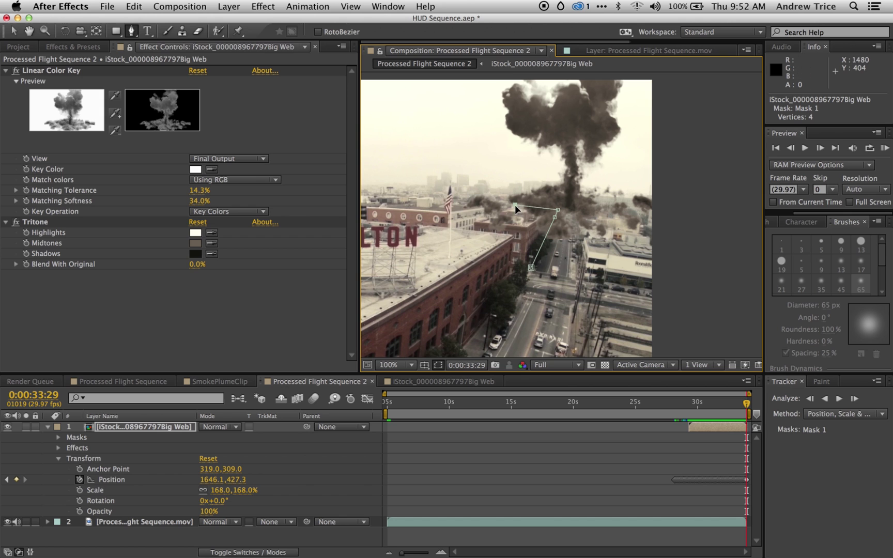
- Continue the smoke layer's mask around the sky area of the plume, down beside the white building, and close it across the street at 0:00:29:15
left_click_drag(747, 405, 689, 408)
left_click_drag(510, 184, 499, 201)
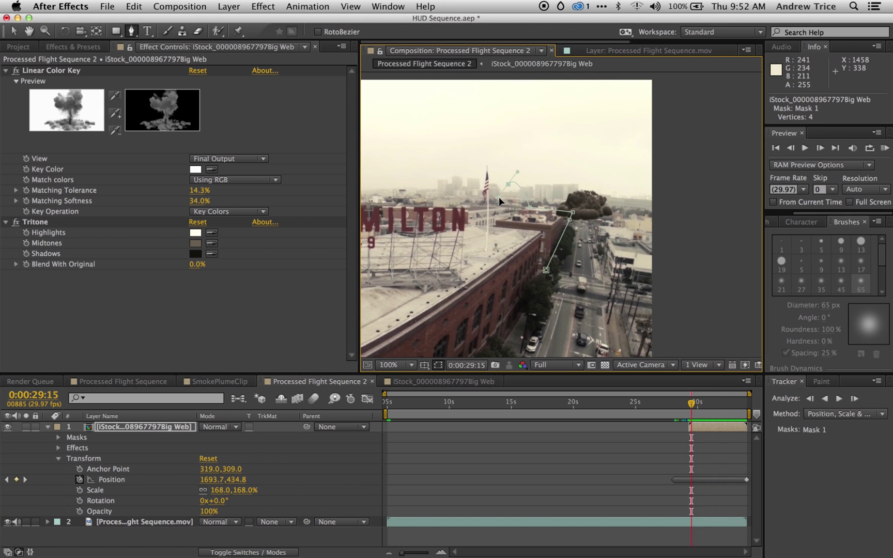
left_click(503, 159)
left_click_drag(693, 406, 748, 405)
key("i")
left_click(477, 146)
left_click(683, 75)
left_click(667, 220)
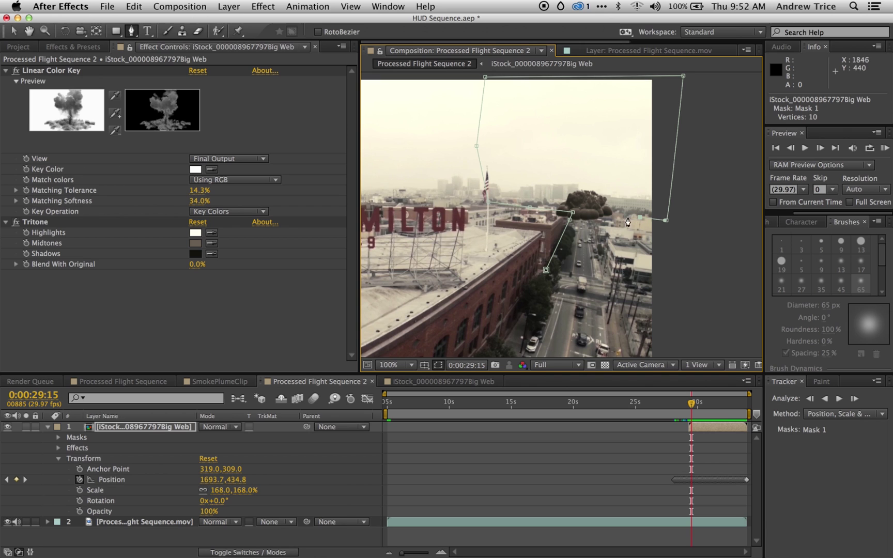
left_click(601, 228)
left_click(596, 240)
left_click(546, 269)
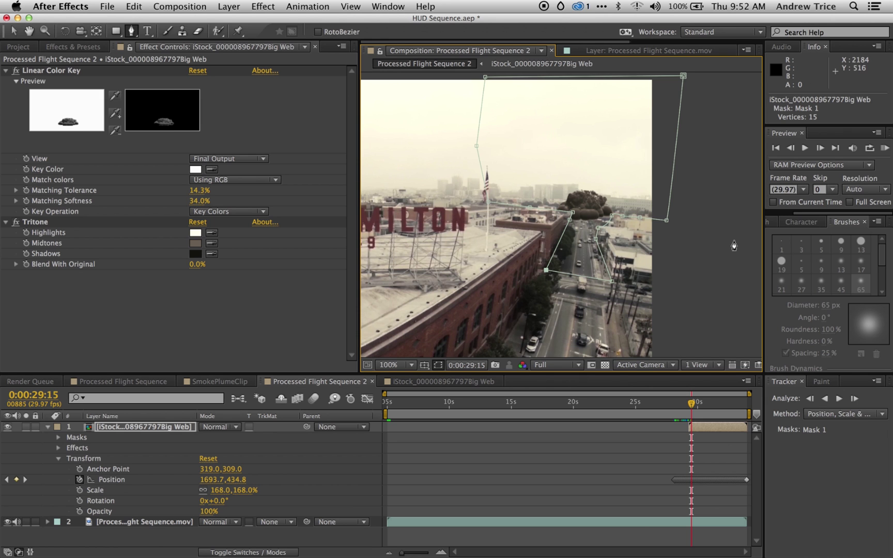
- Shift the mask vertex at the brick building's corner outward at 0:00:31:20, and set Mask Feather to 21 pixels and Mask Expansion to 5 pixels
left_click(805, 148)
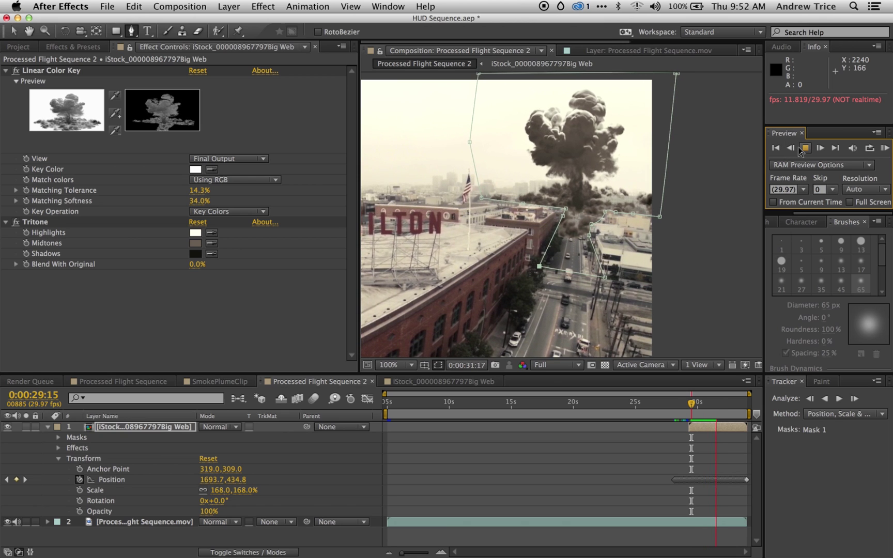
left_click_drag(565, 209, 557, 207)
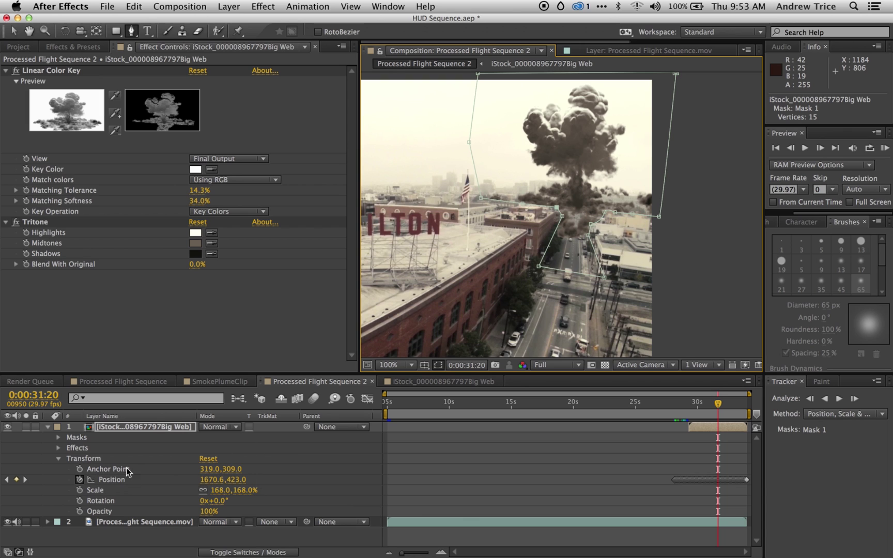
left_click(58, 437)
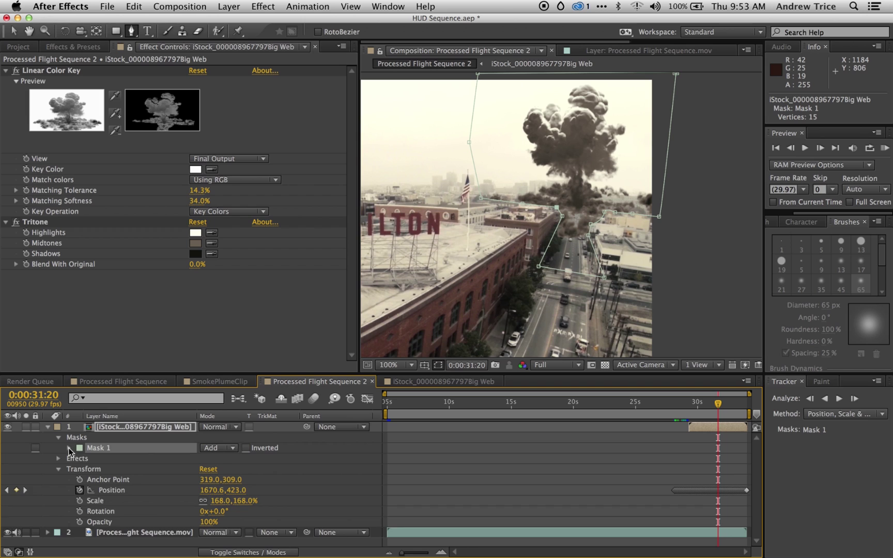
left_click(68, 448)
left_click_drag(214, 470, 223, 469)
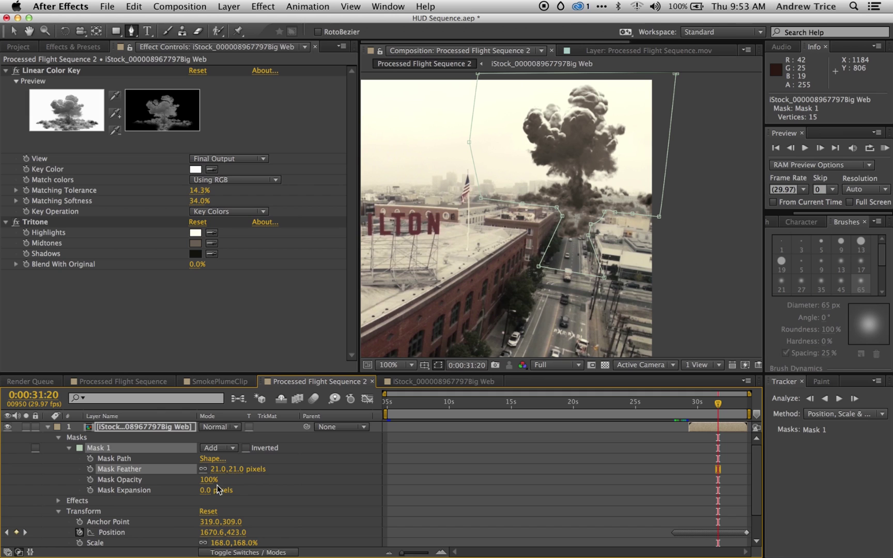
left_click_drag(213, 491, 213, 491)
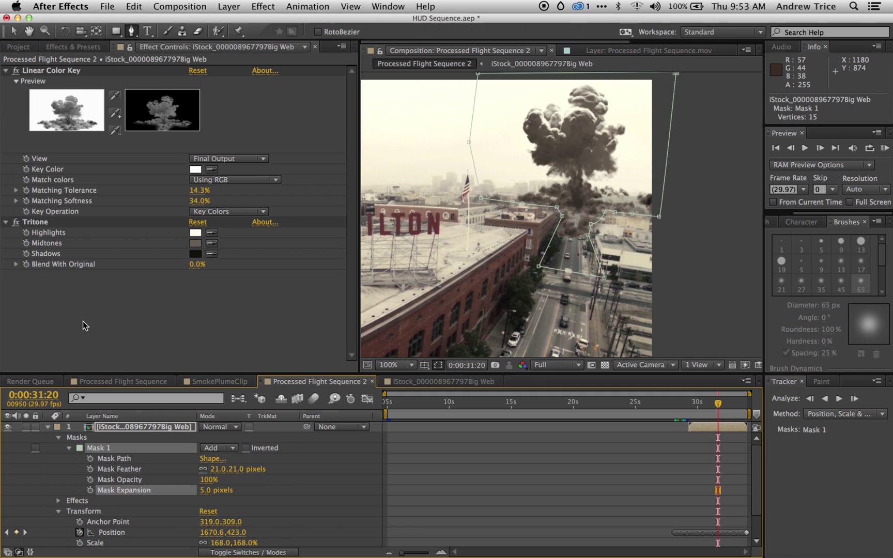
- Switch to the Selection tool, deselect the smoke layer, and preview the masked explosion
left_click(14, 30)
left_click(586, 454)
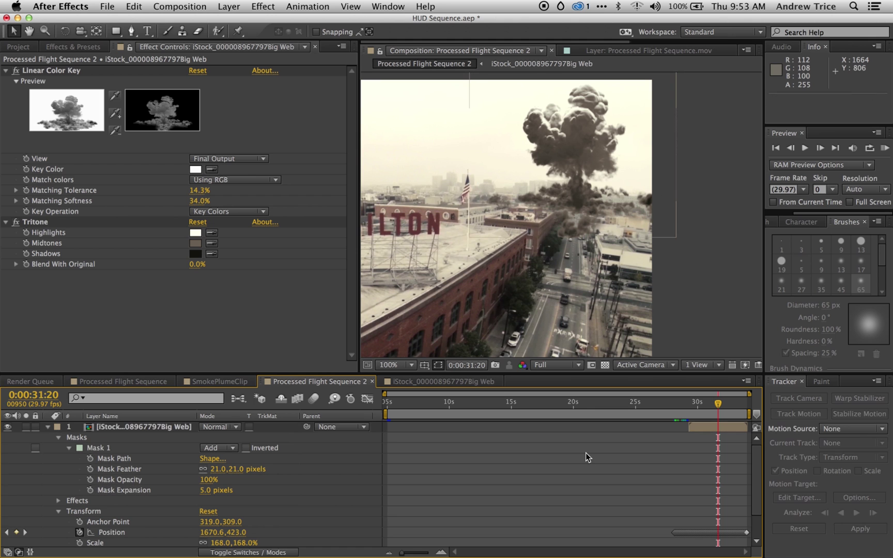
left_click(805, 148)
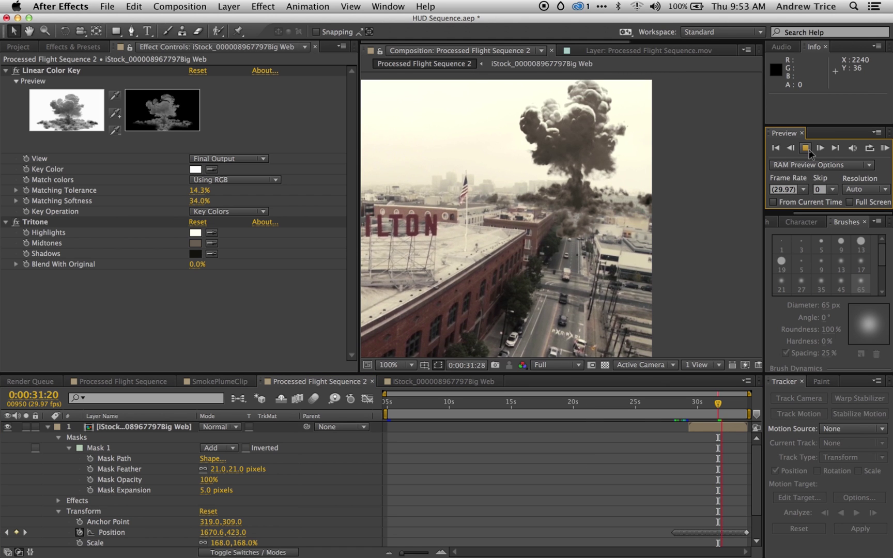